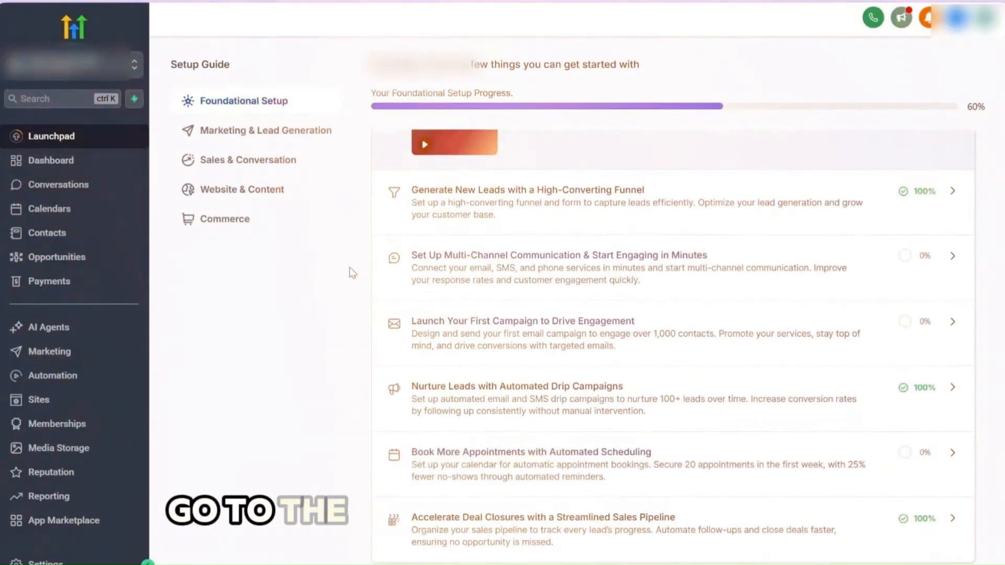
View the Opportunities page, and go to the Sites section to open the Forms builder
click(68, 256)
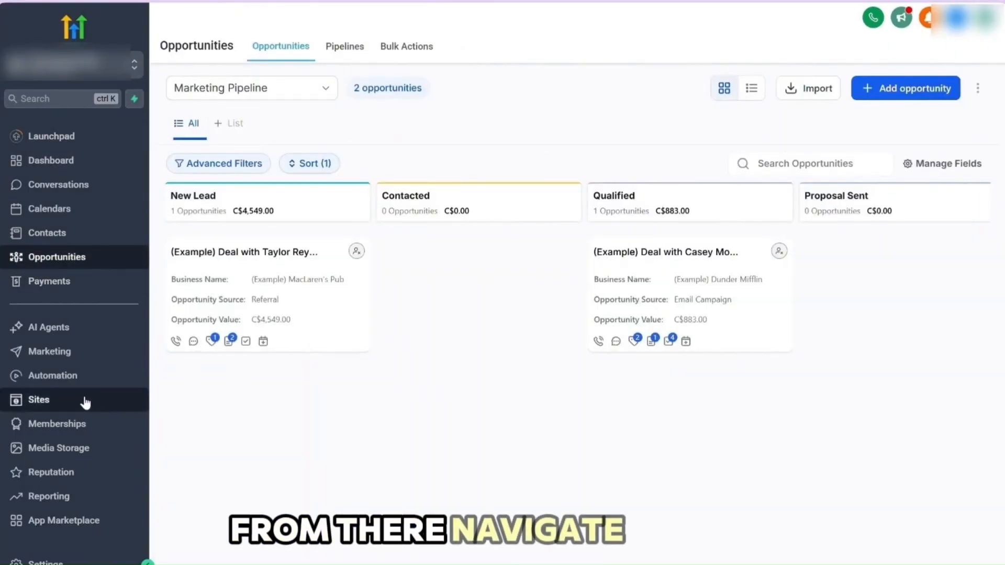
click(82, 403)
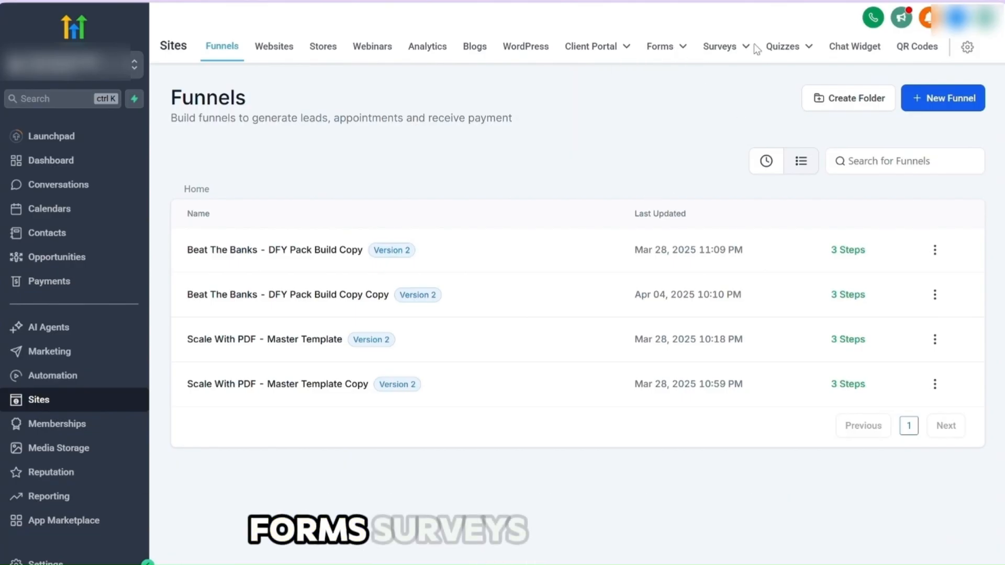
mouse_move(785, 48)
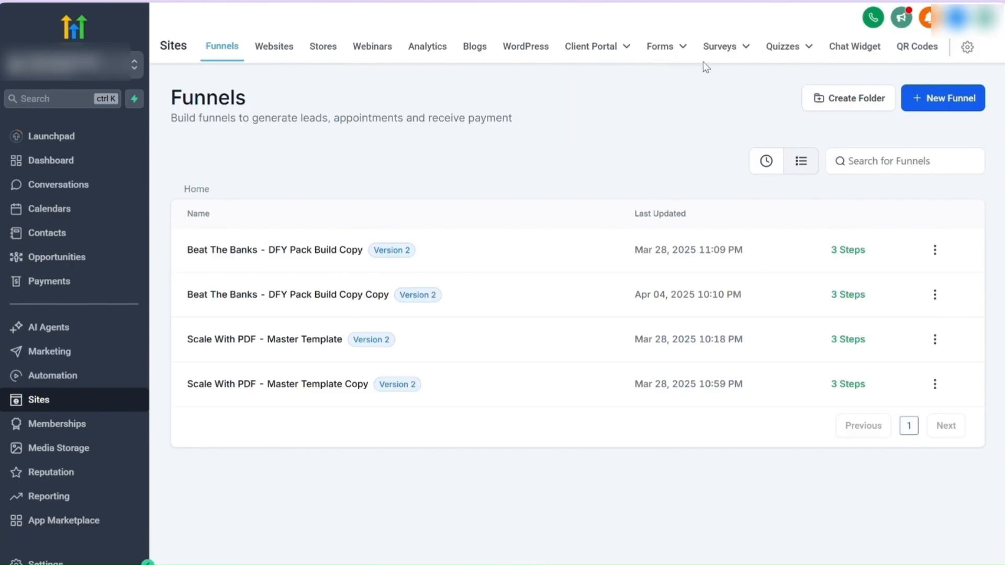
mouse_move(669, 61)
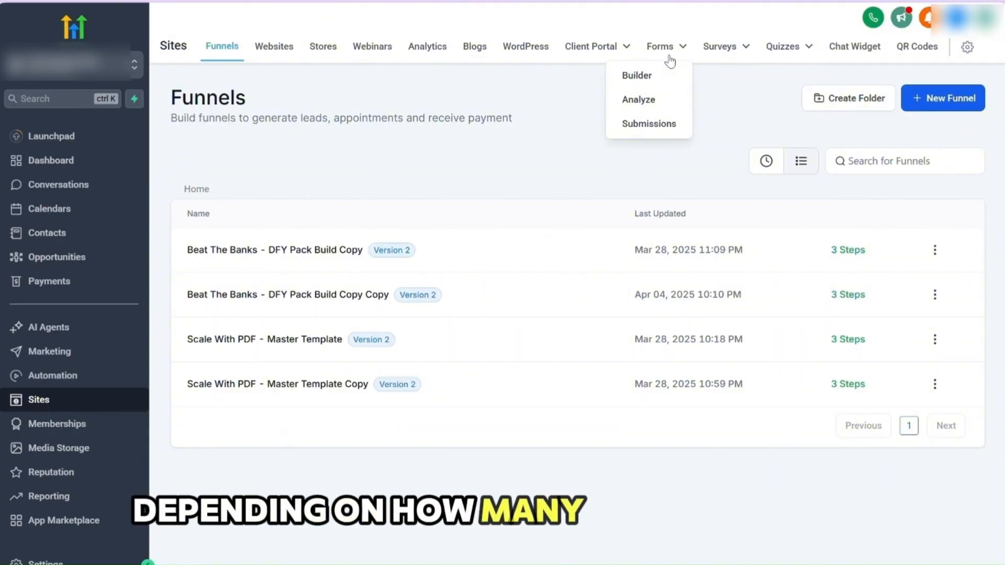
mouse_move(728, 56)
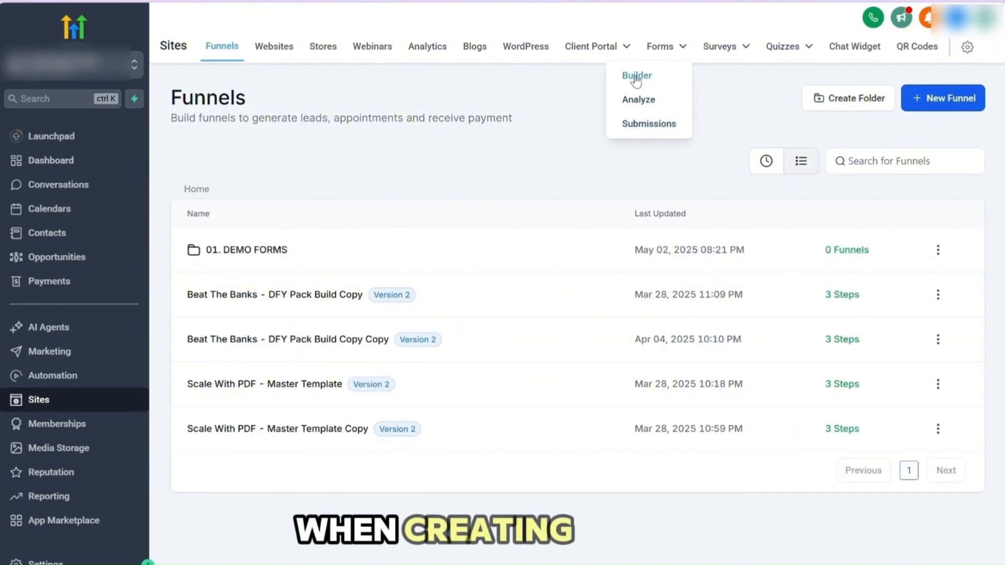
click(635, 77)
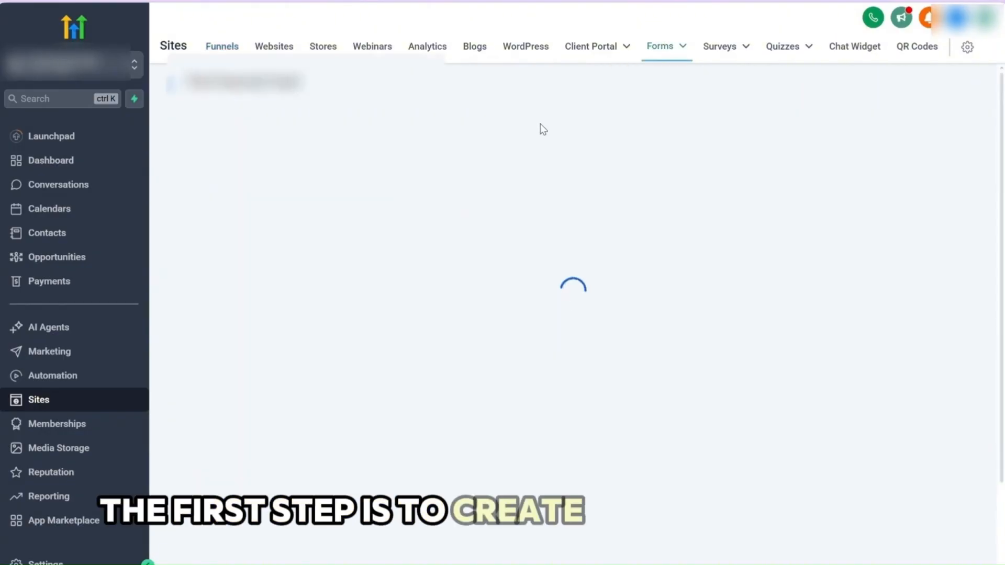
Create a forms folder named "01. Demo form"
click(863, 98)
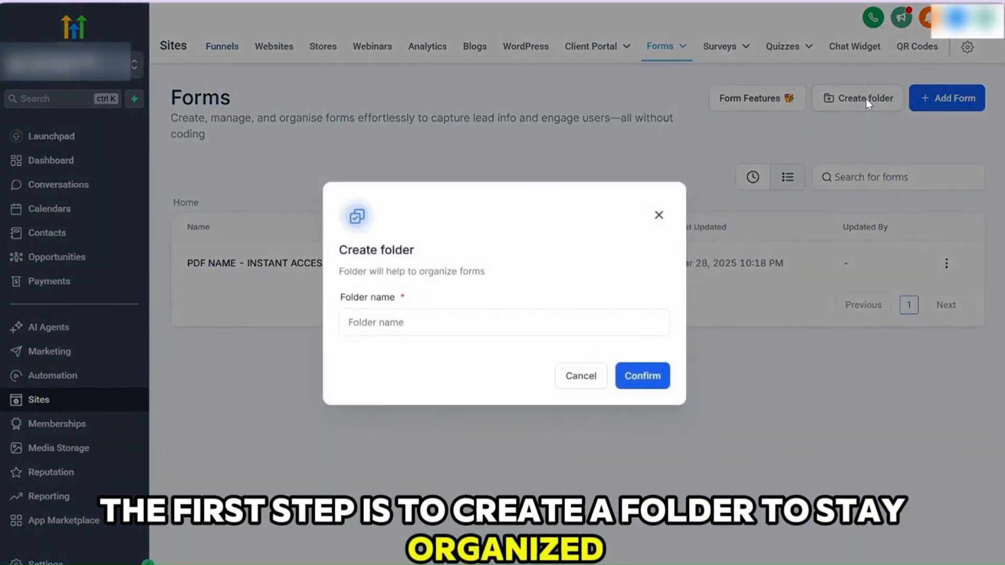
click(390, 324)
text(01.)
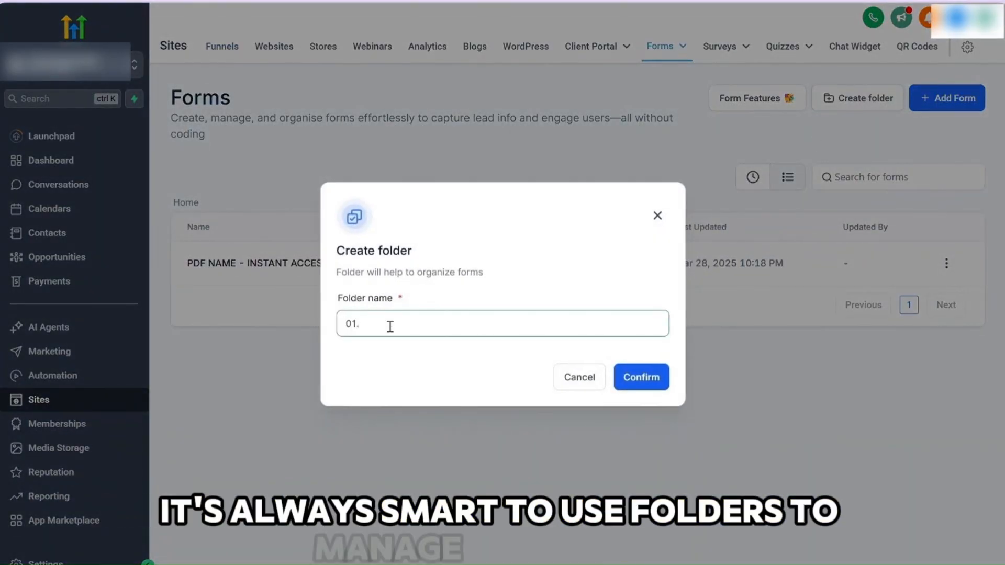
text( Demo )
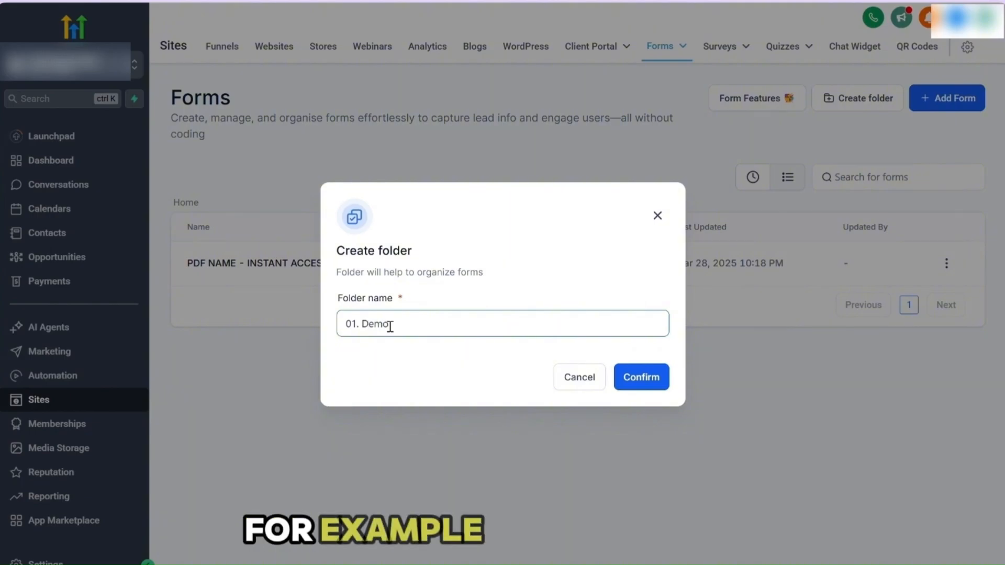
text(form)
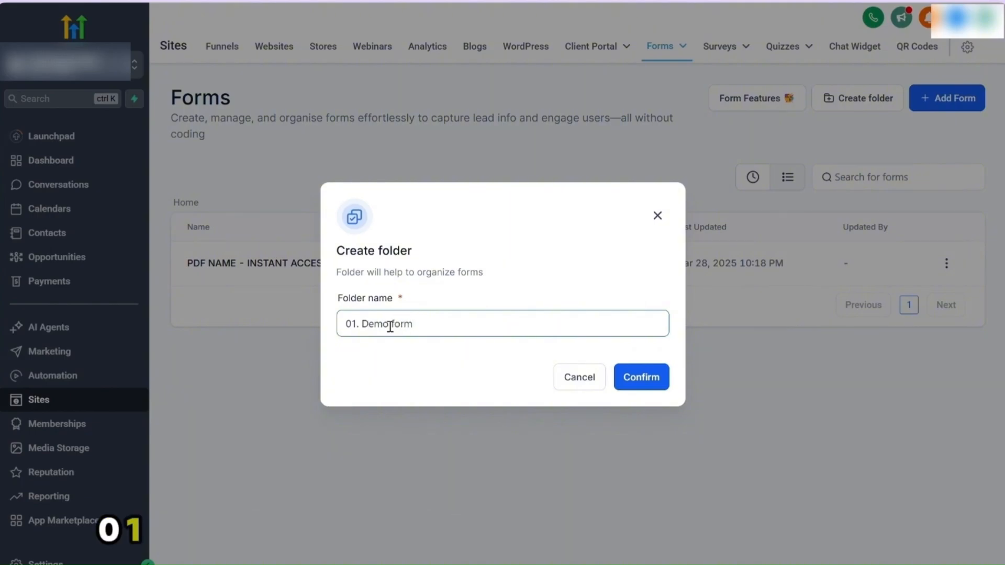
click(658, 372)
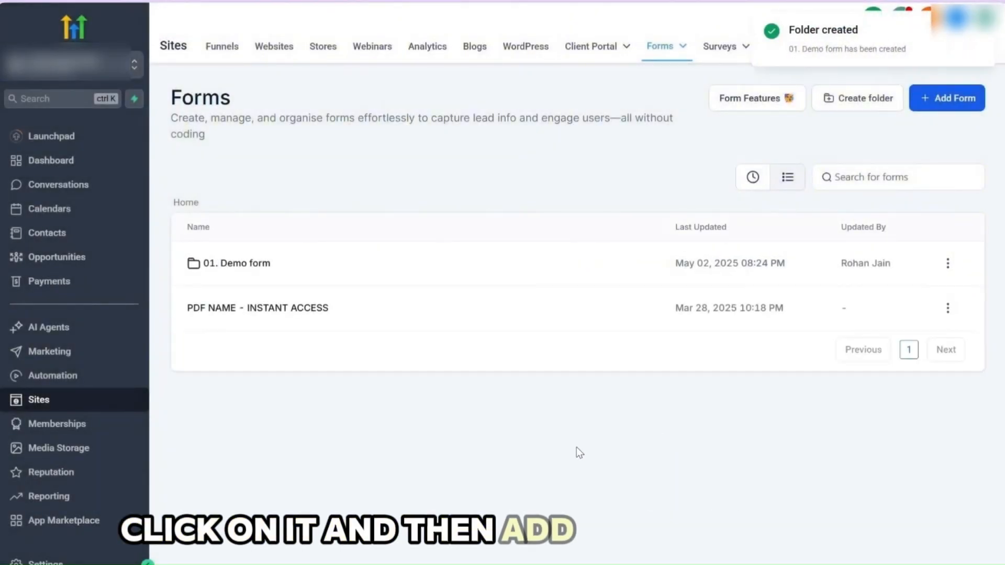
Add a new form inside the "01. Demo form" folder and name it "01. Demo form"
click(302, 268)
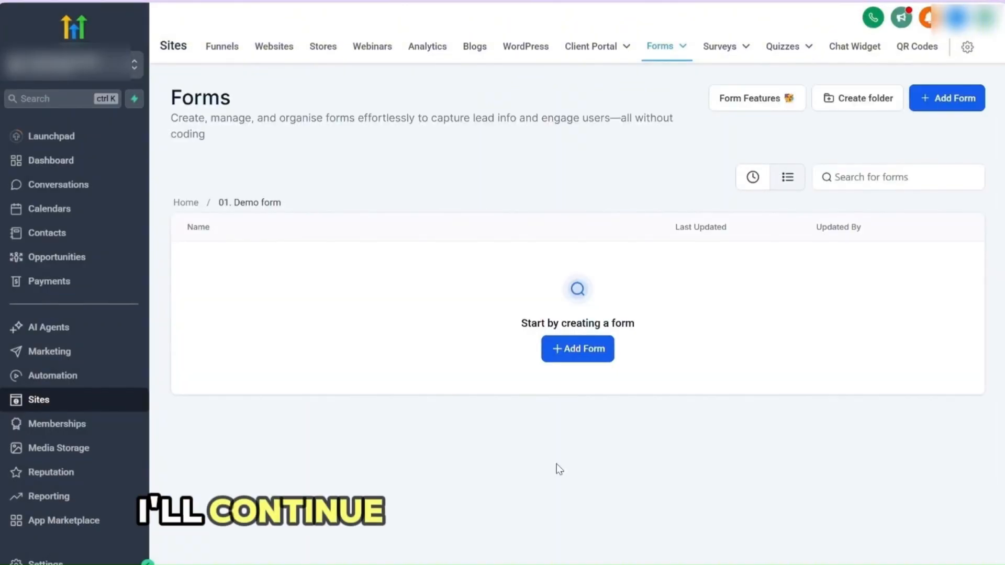
click(573, 350)
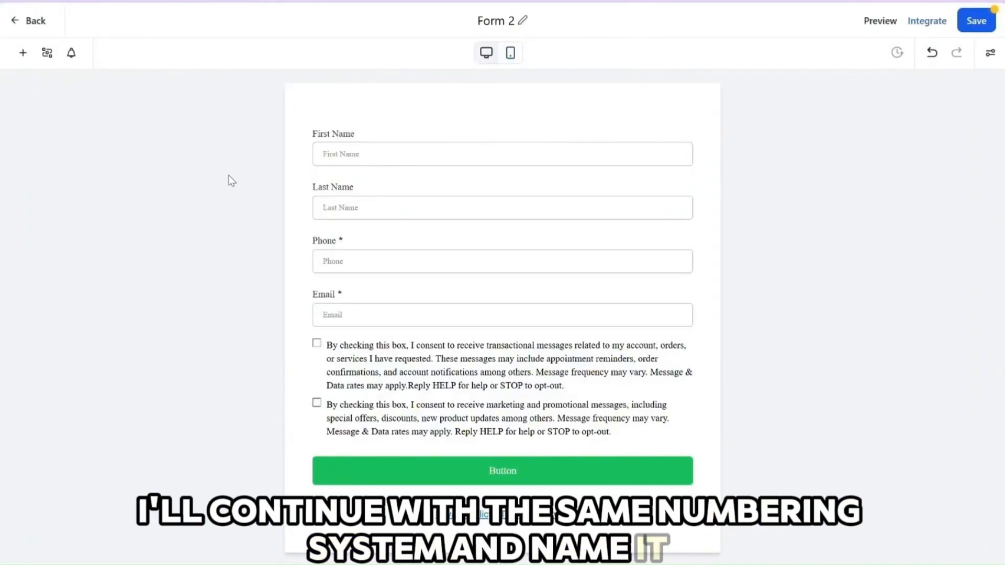
click(513, 21)
text(01. De)
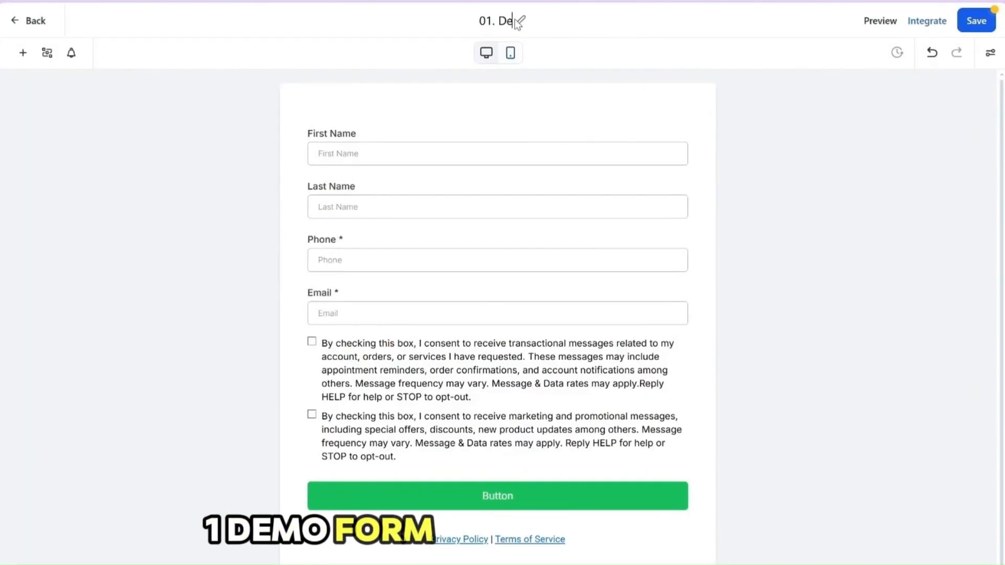
text(mo form)
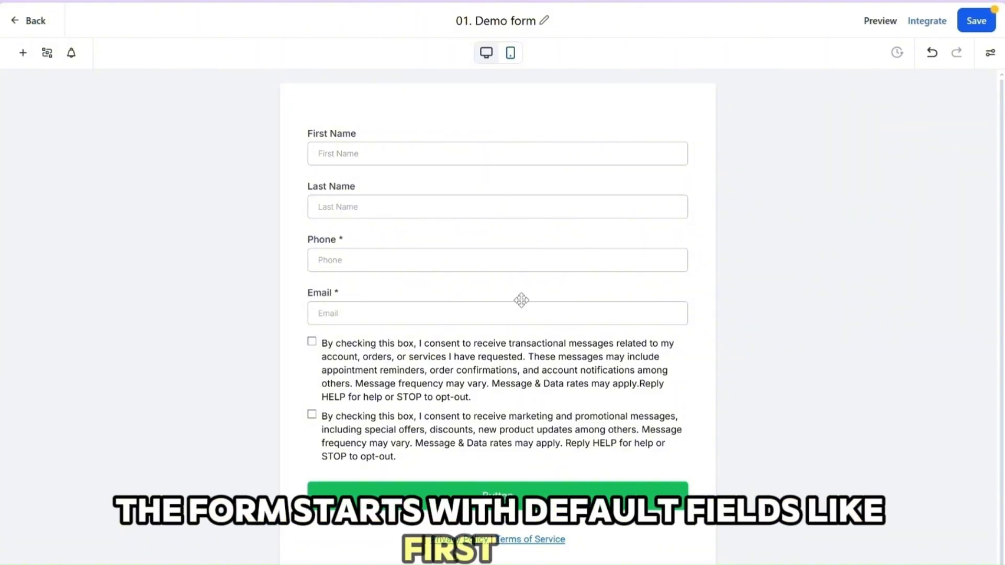
Open the First Name field's settings, check its query key, and make the field required
scroll(366, 444, down, 1)
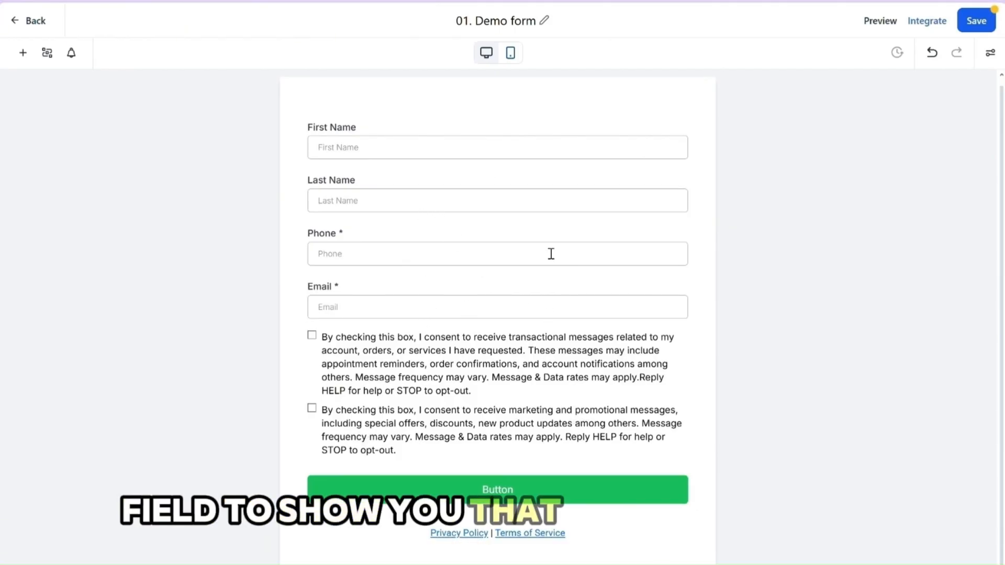
click(385, 134)
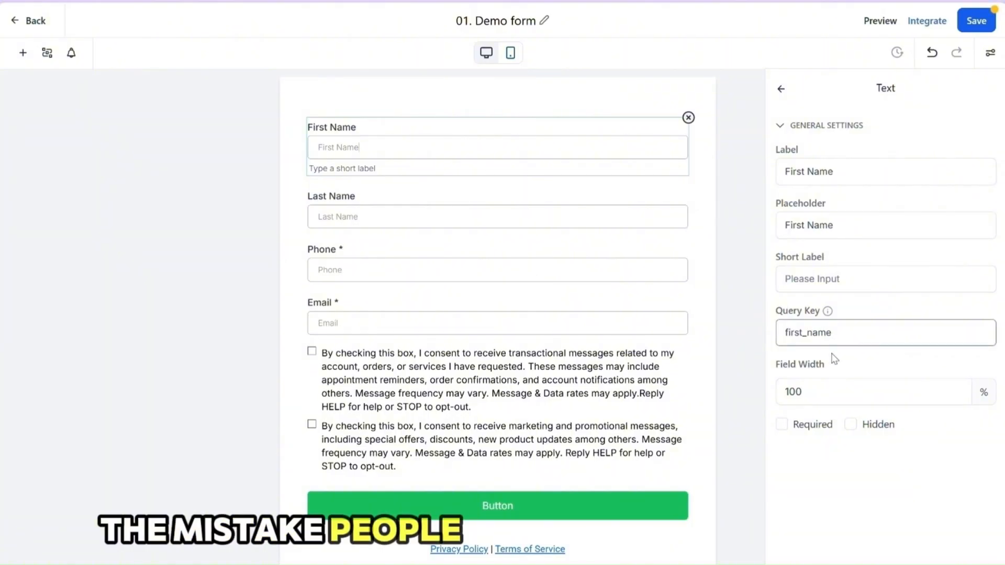
drag(775, 310, 847, 312)
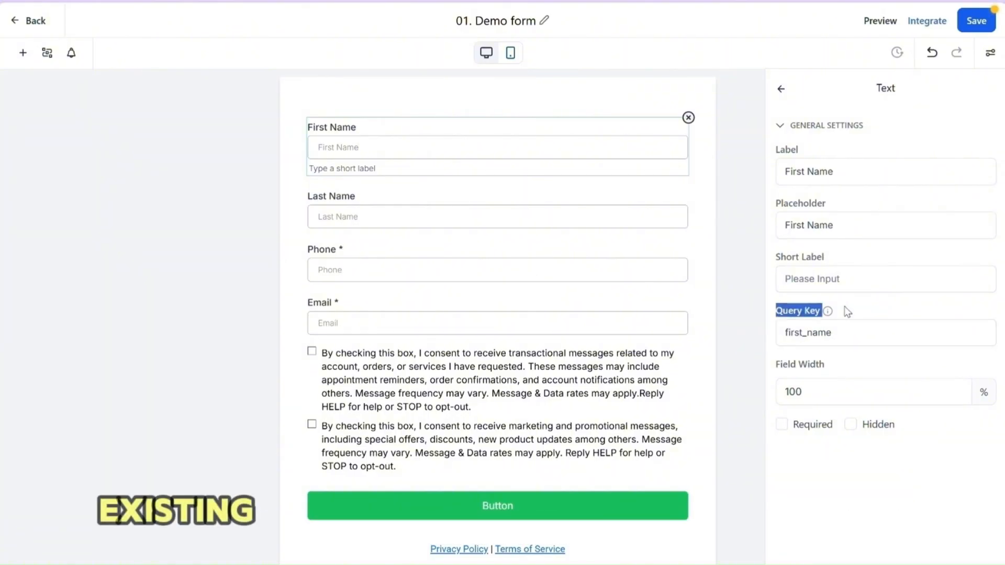
click(836, 334)
drag(843, 332, 781, 332)
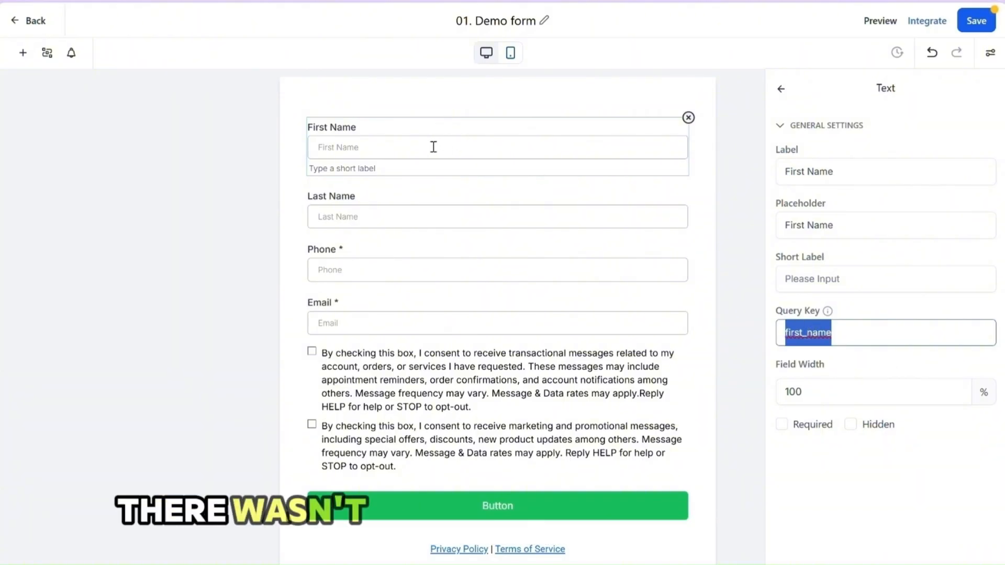
click(781, 425)
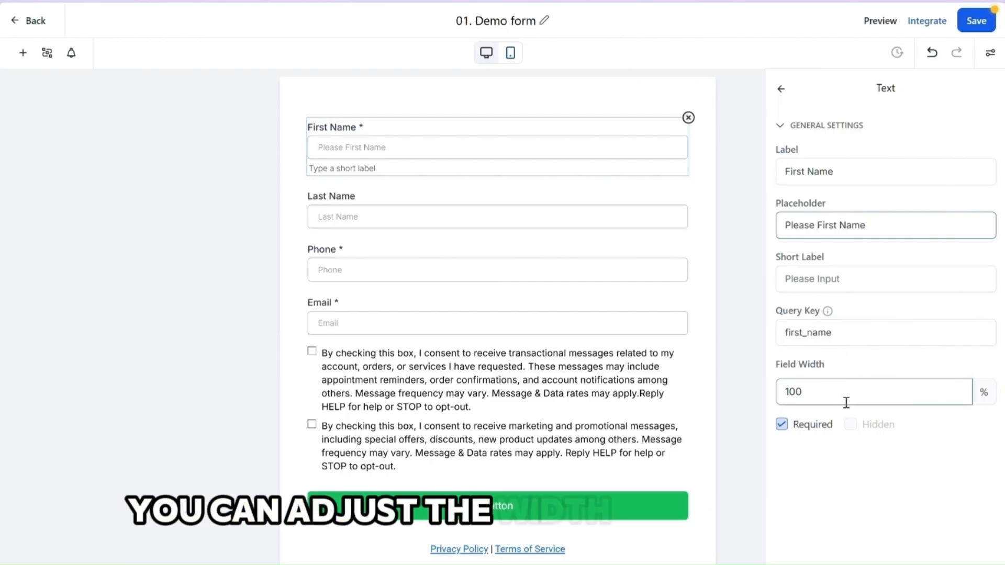
Try a 50% width on the First Name field and undo the width changes
click(816, 393)
key(BackSpace)
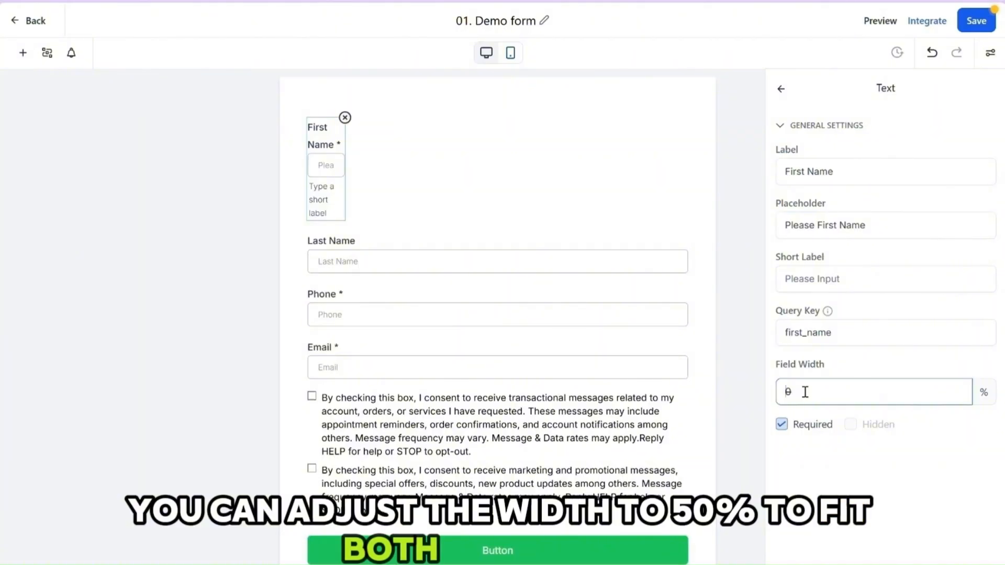
text(5)
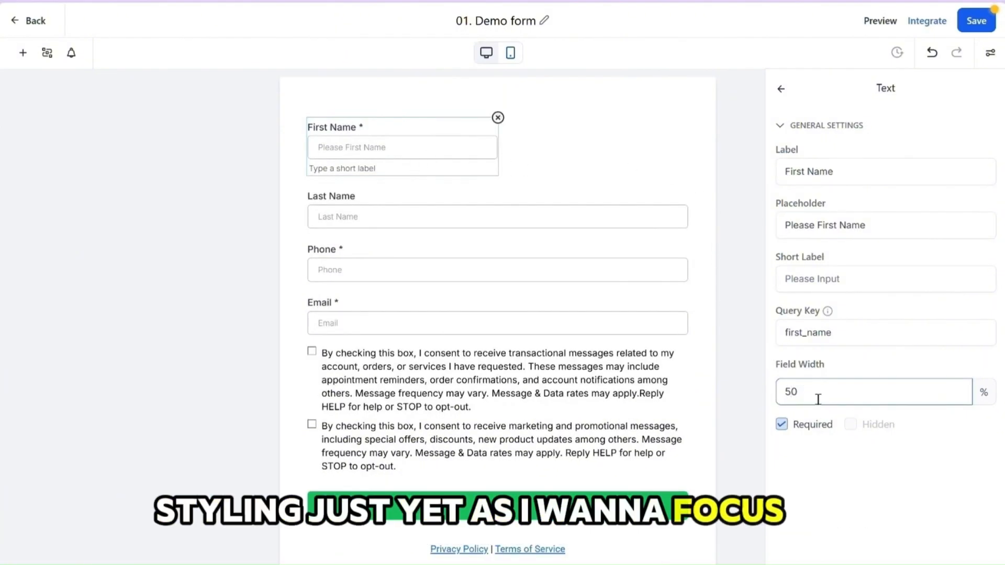
click(931, 53)
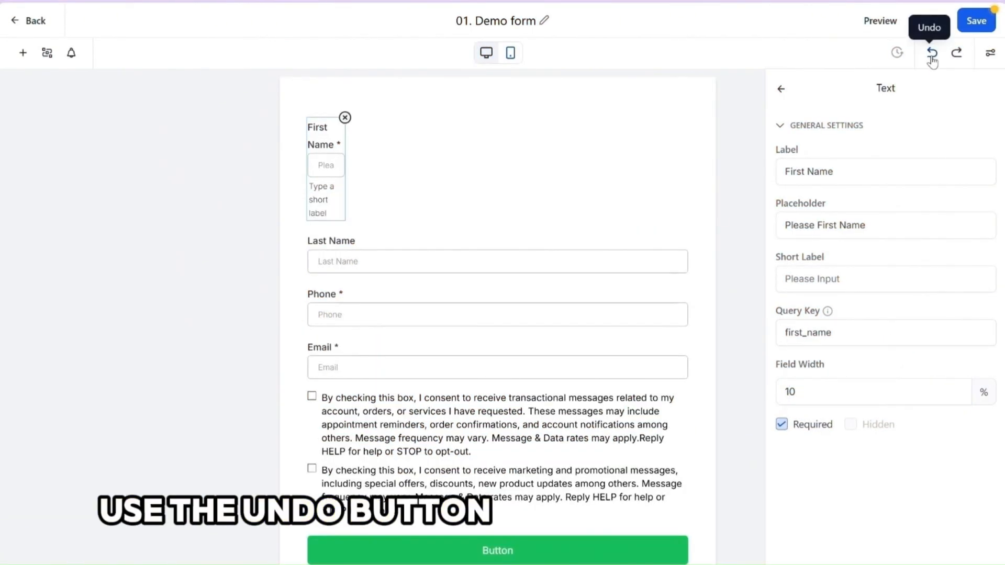
click(931, 55)
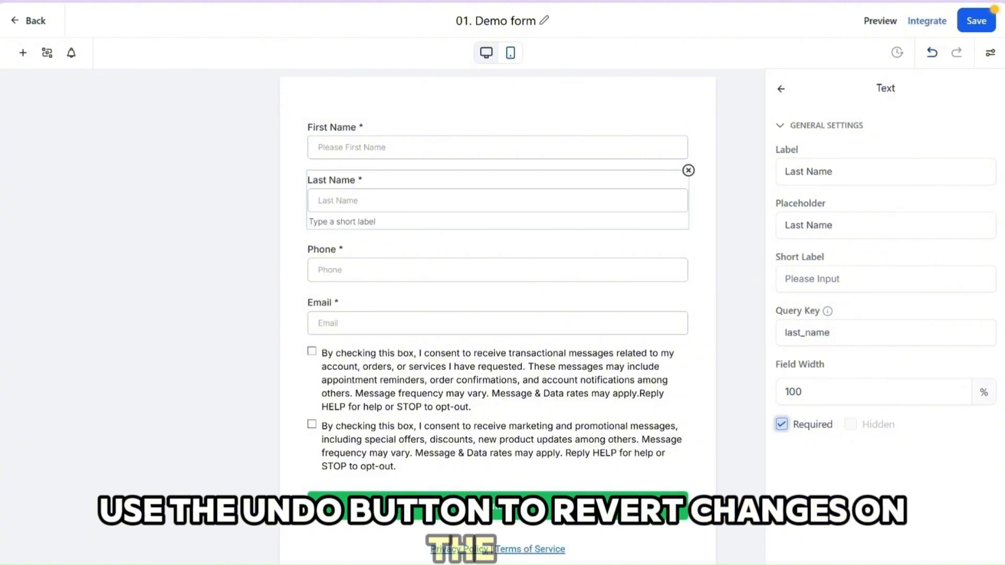
Open the form element library and examine the quick-add elements, from personal info, payments and address to choice and customized elements
click(23, 53)
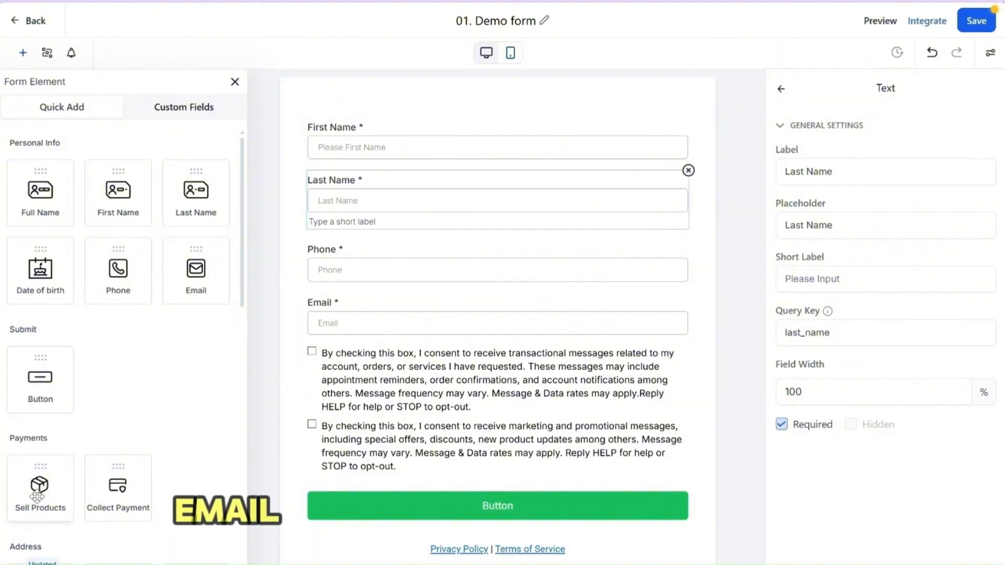
scroll(70, 492, down, 4)
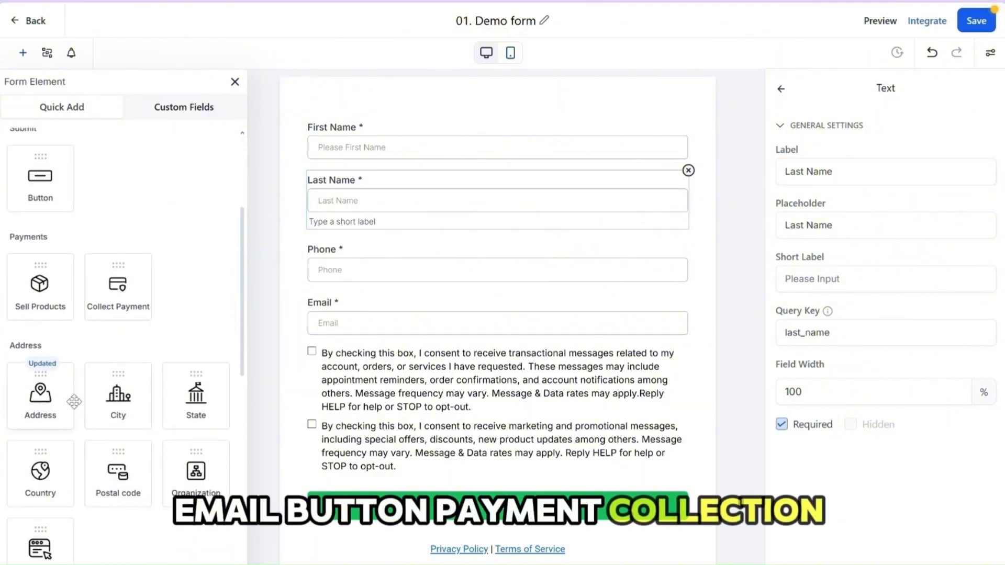
scroll(79, 469, down, 4)
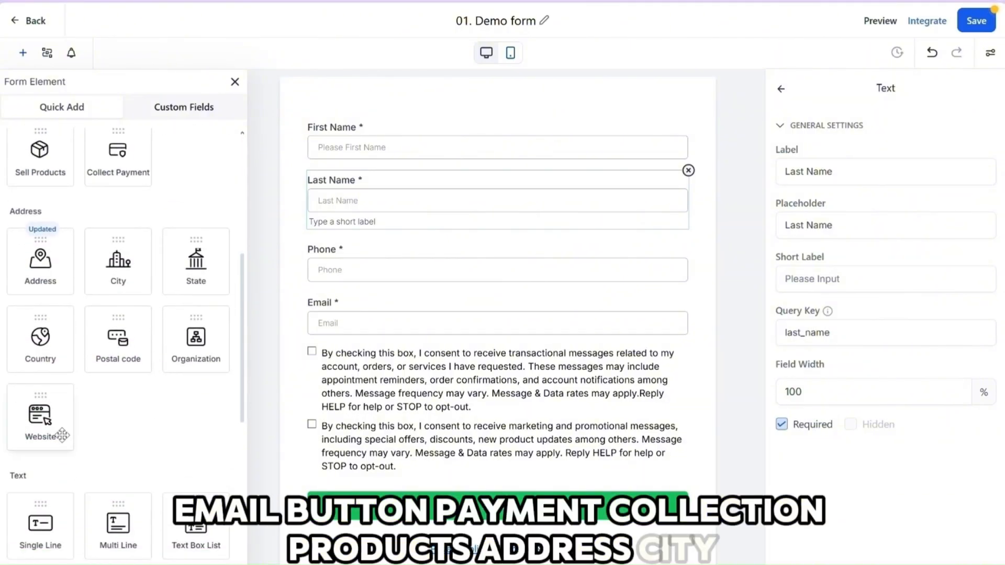
scroll(92, 413, up, 8)
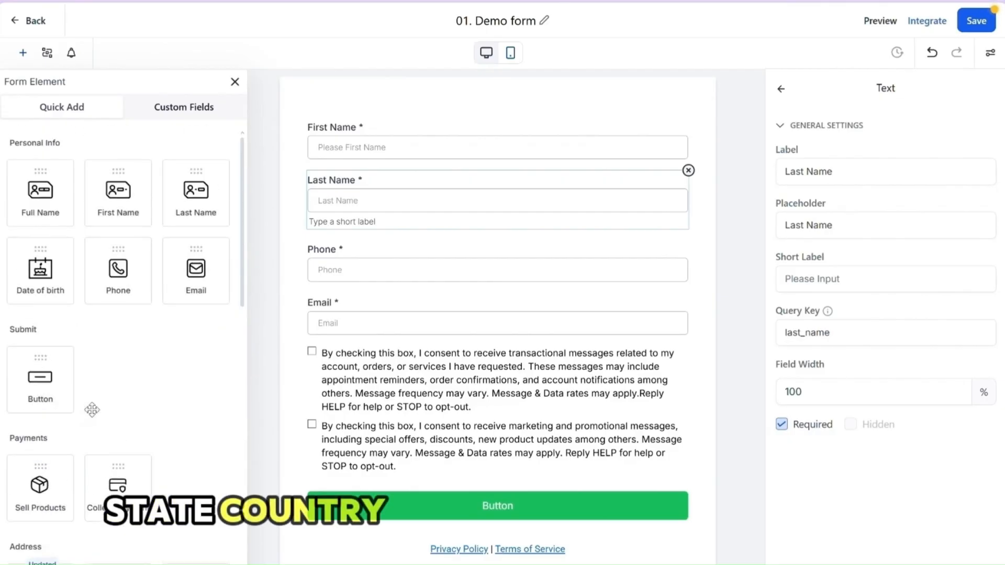
scroll(128, 414, down, 5)
scroll(129, 414, down, 12)
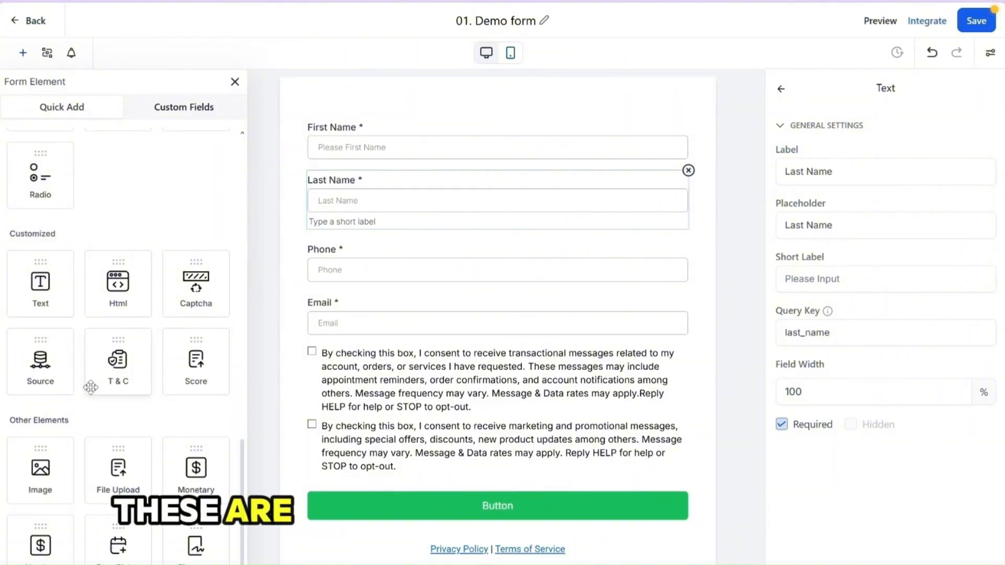
scroll(87, 374, up, 1)
scroll(86, 374, up, 5)
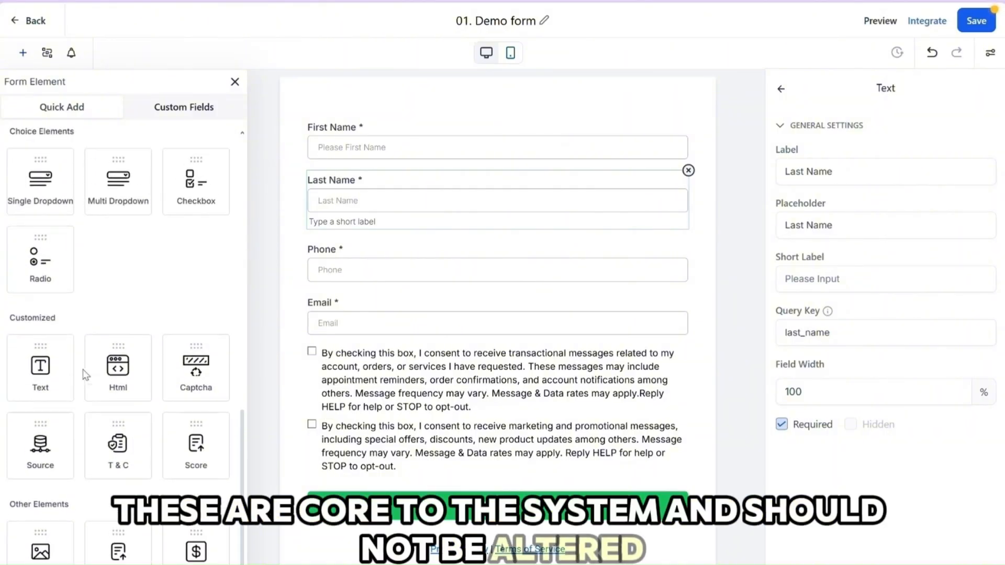
scroll(81, 376, down, 2)
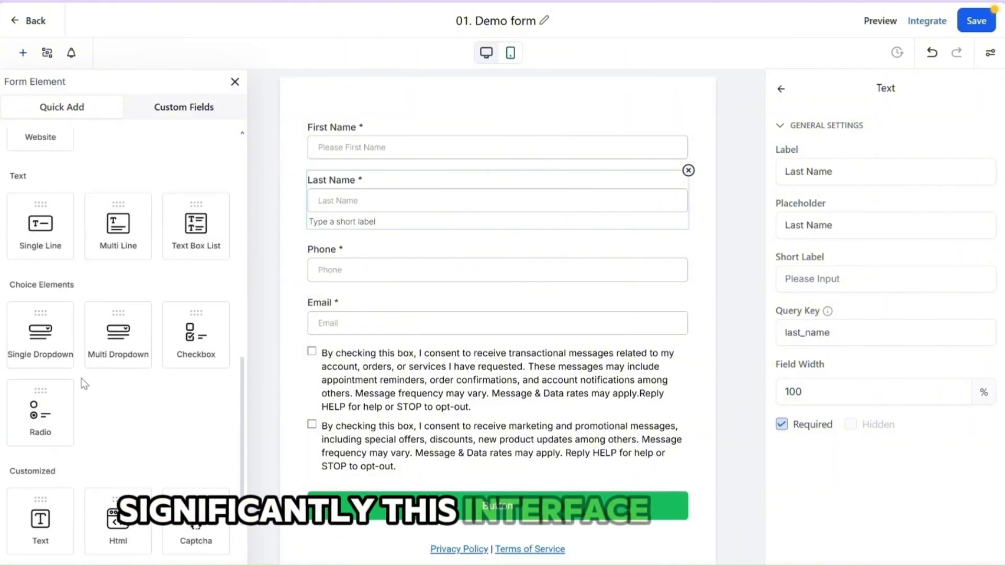
scroll(80, 378, up, 3)
scroll(81, 378, up, 6)
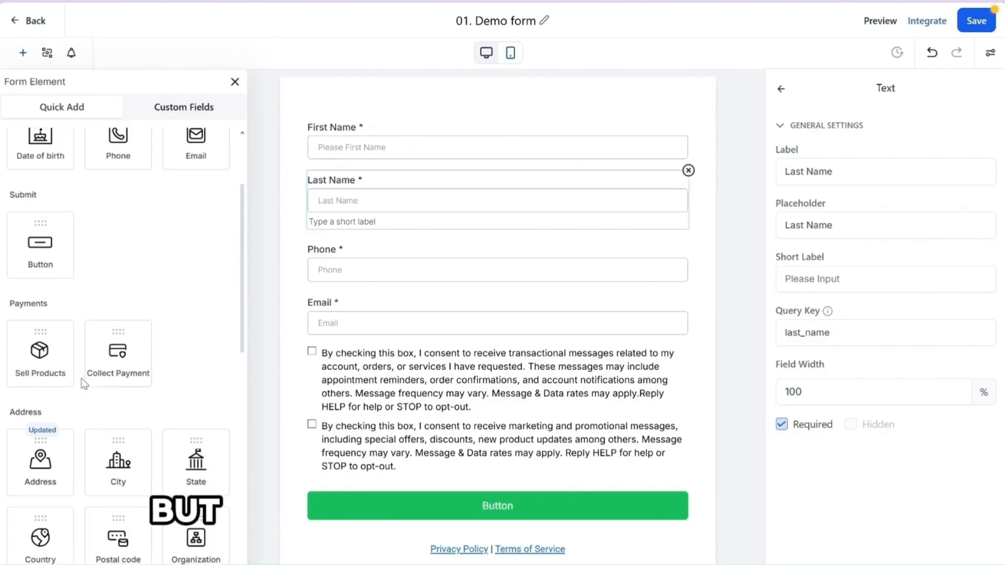
scroll(81, 378, down, 5)
scroll(82, 379, up, 5)
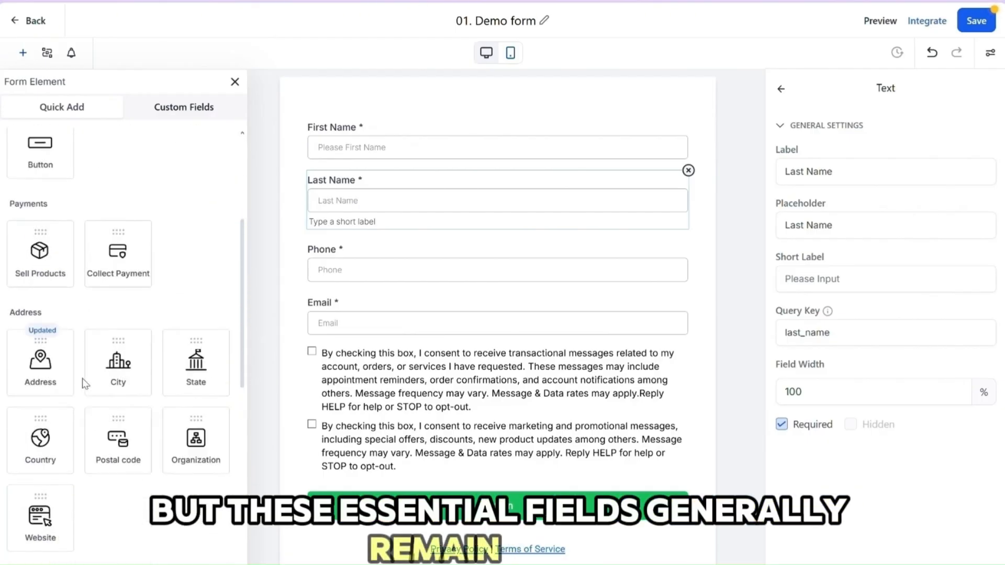
scroll(453, 494, down, 1)
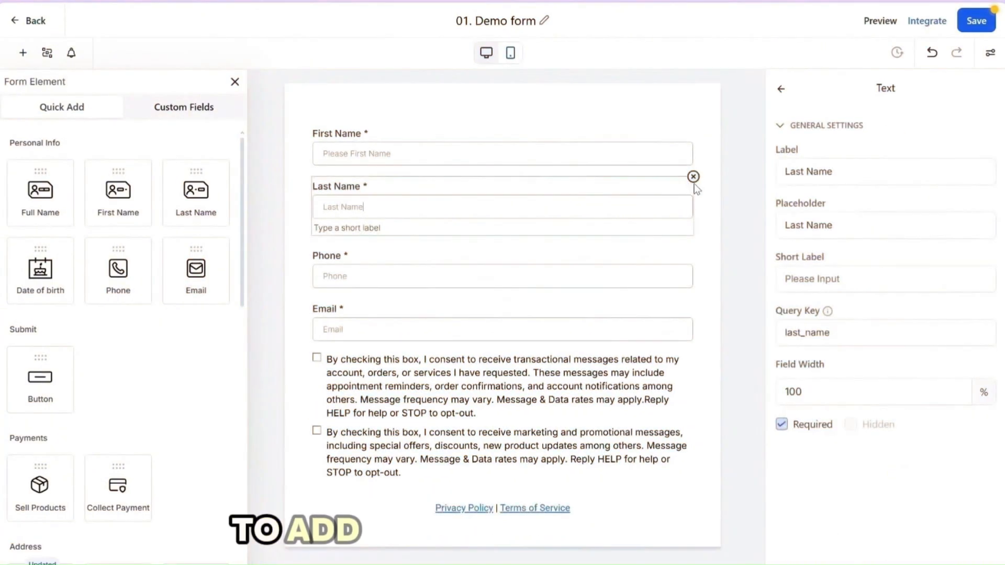
Delete the Last Name field, add a new Last Name element below First Name, and select it to show its settings
click(693, 177)
drag(195, 197, 365, 207)
click(386, 206)
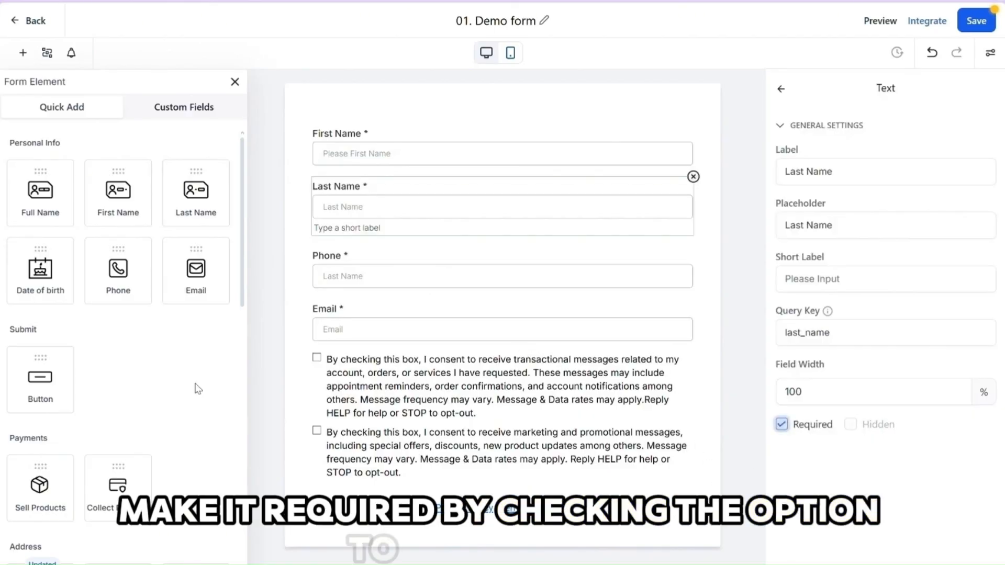
Add a Button element below the consent checkboxes and change its background color to dark blue
drag(29, 387, 512, 502)
click(535, 493)
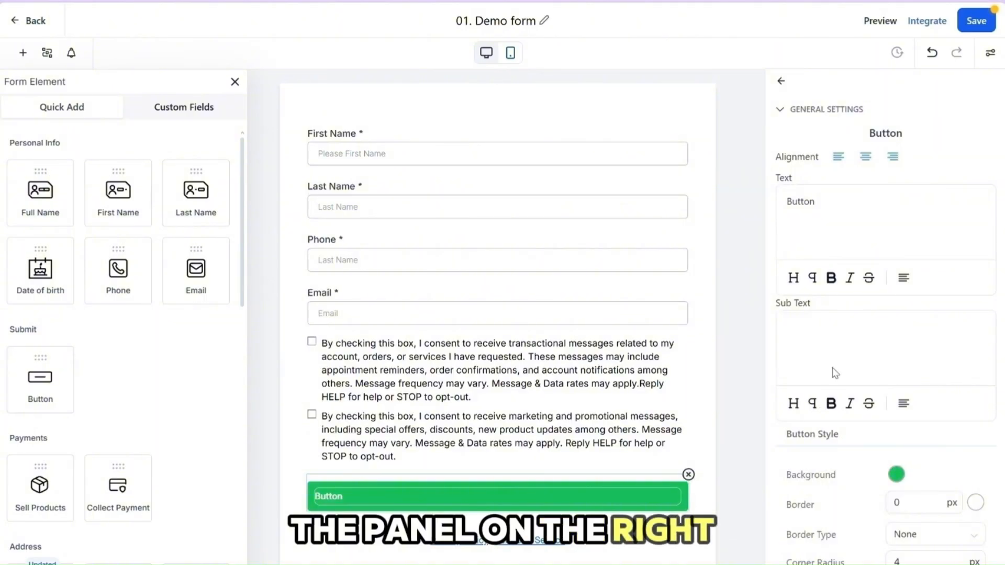
click(896, 474)
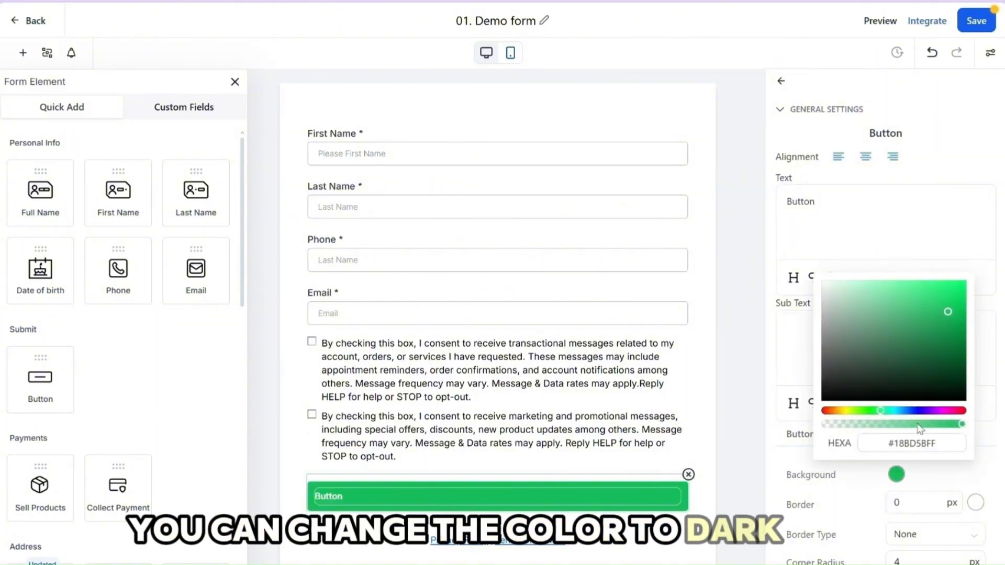
click(907, 411)
Set the button's text to "Book your demo now" and its sub text to "Limited spots available"
double_click(808, 211)
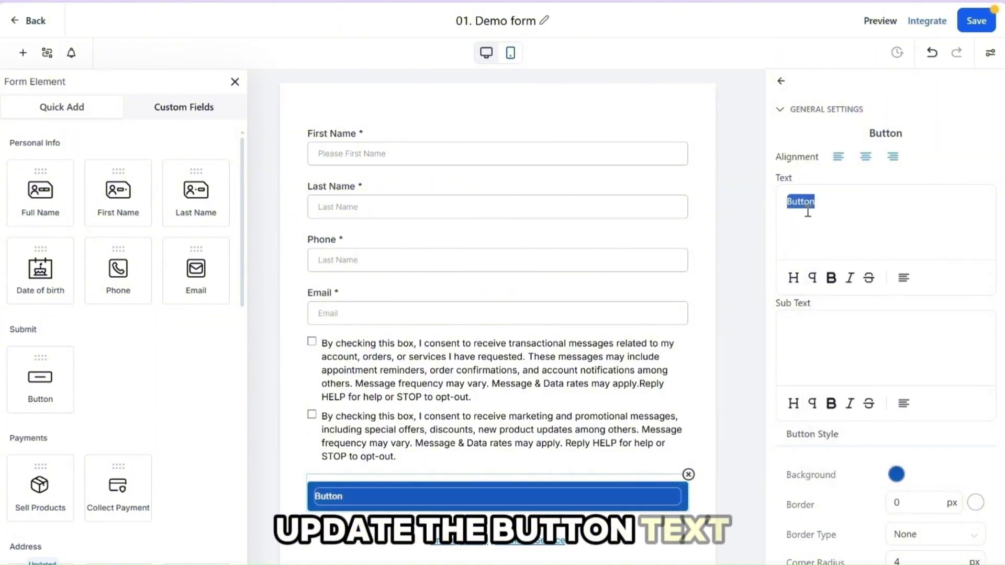
text(Book your dem)
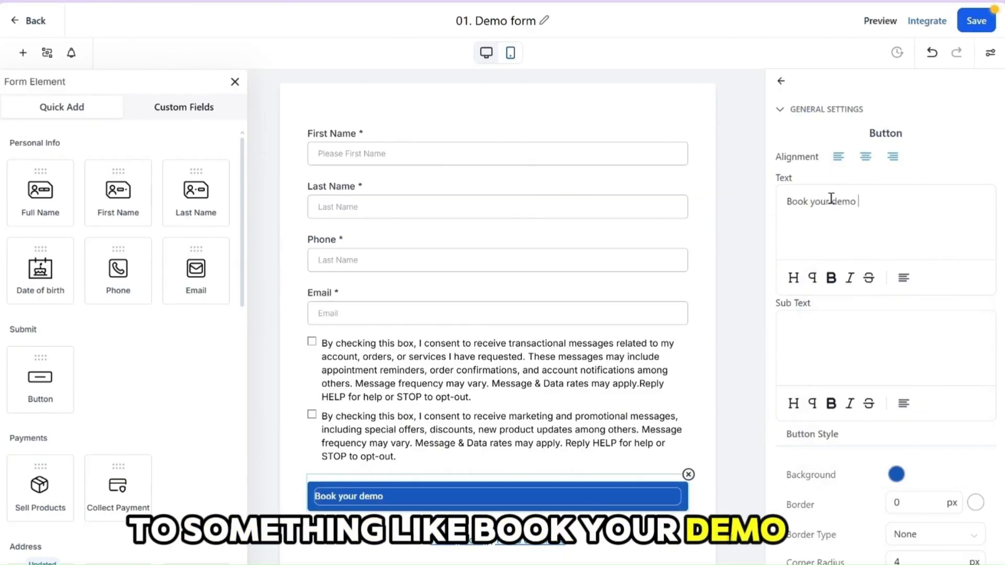
text(o now)
click(733, 335)
click(609, 501)
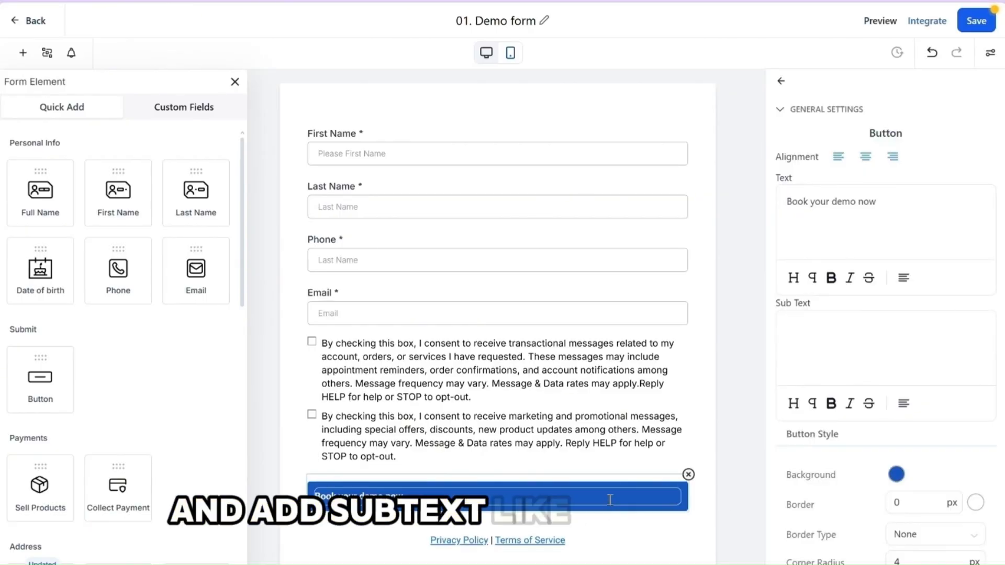
click(801, 335)
text(Limited spots available)
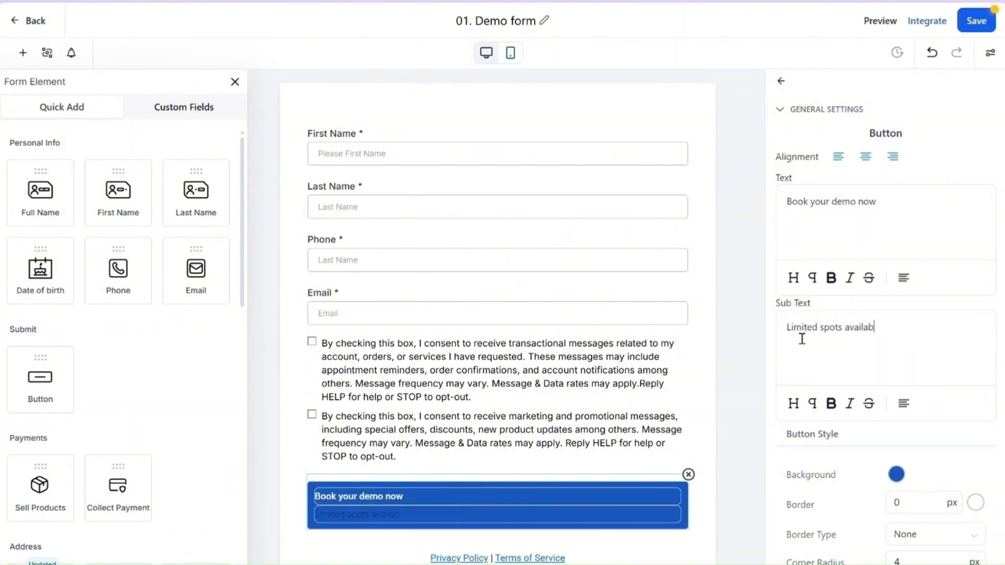
Review the button's border, padding, shadow and font settings, and set its sub text color to white
scroll(859, 366, down, 6)
scroll(859, 366, down, 1)
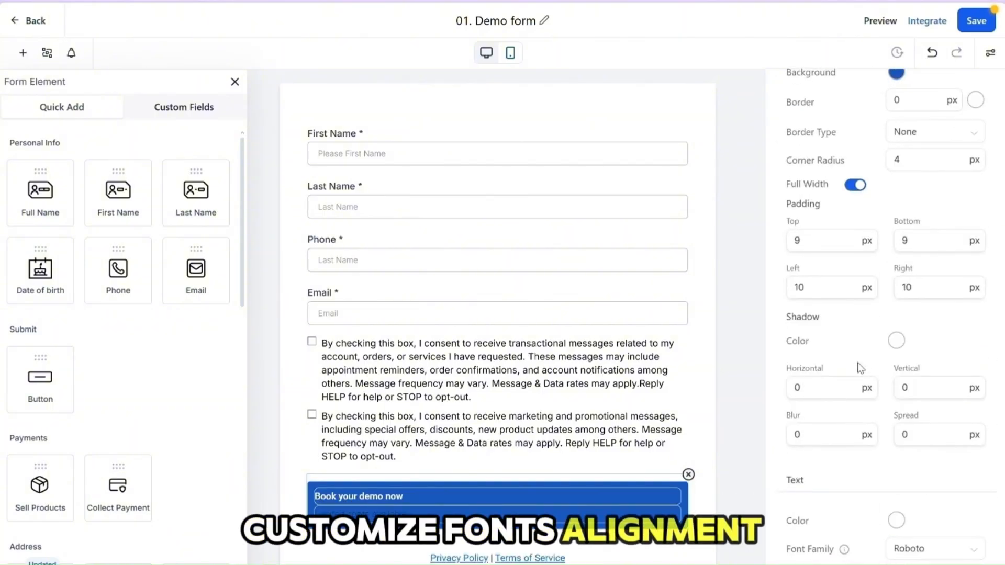
scroll(838, 393, down, 4)
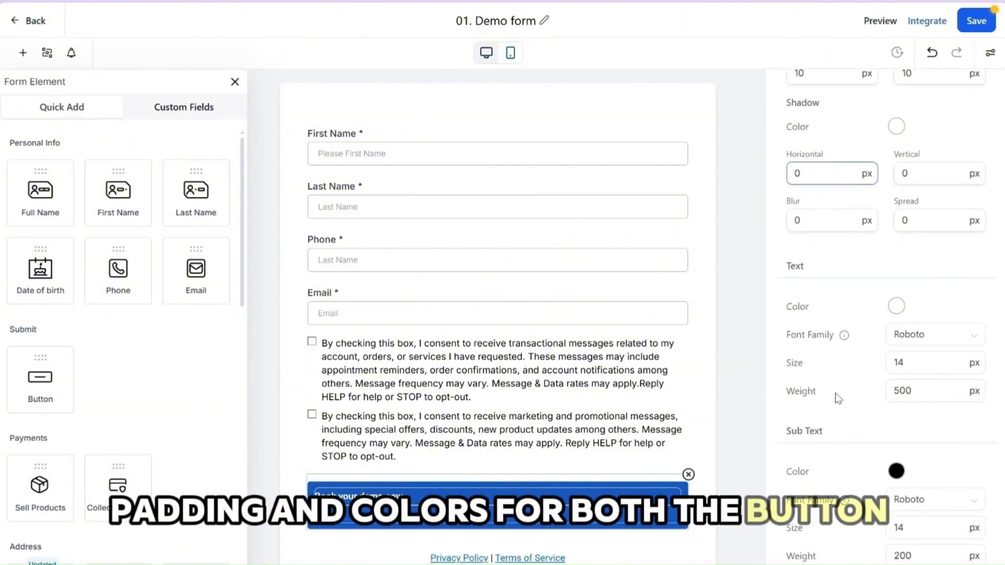
click(896, 470)
click(824, 277)
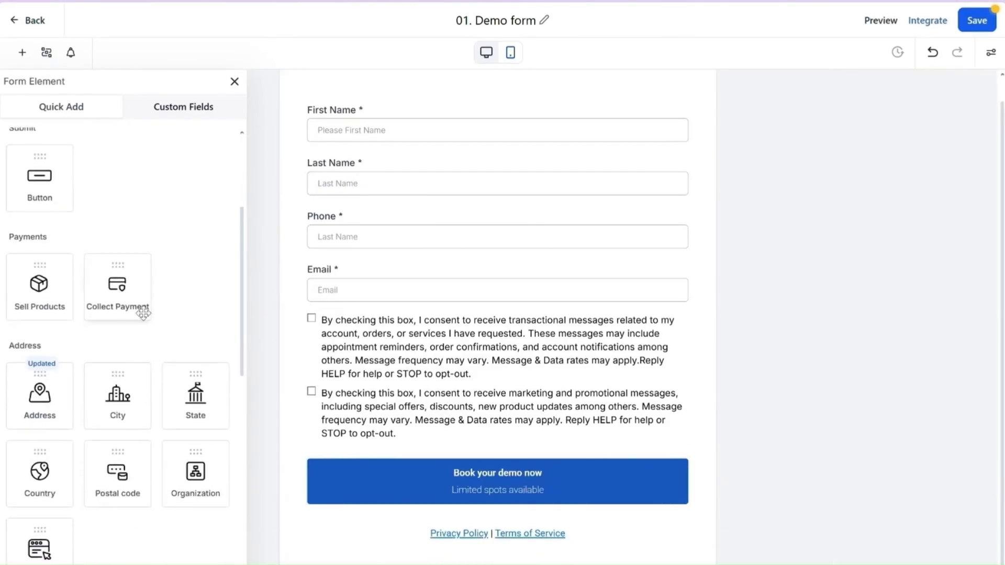
Try a Sell Products element below the Email field and remove it from the form
drag(12, 274, 410, 343)
scroll(421, 311, down, 3)
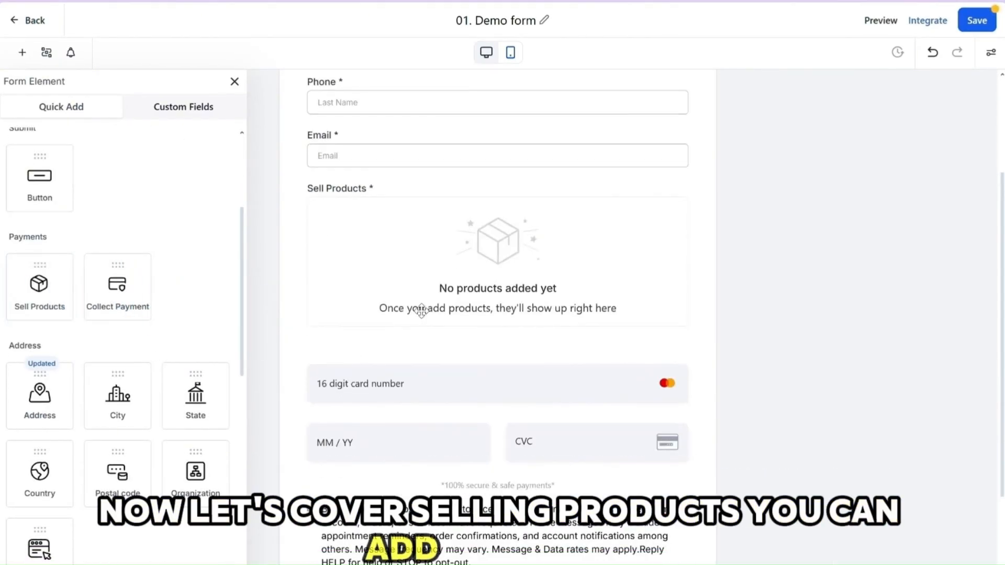
click(602, 223)
click(688, 179)
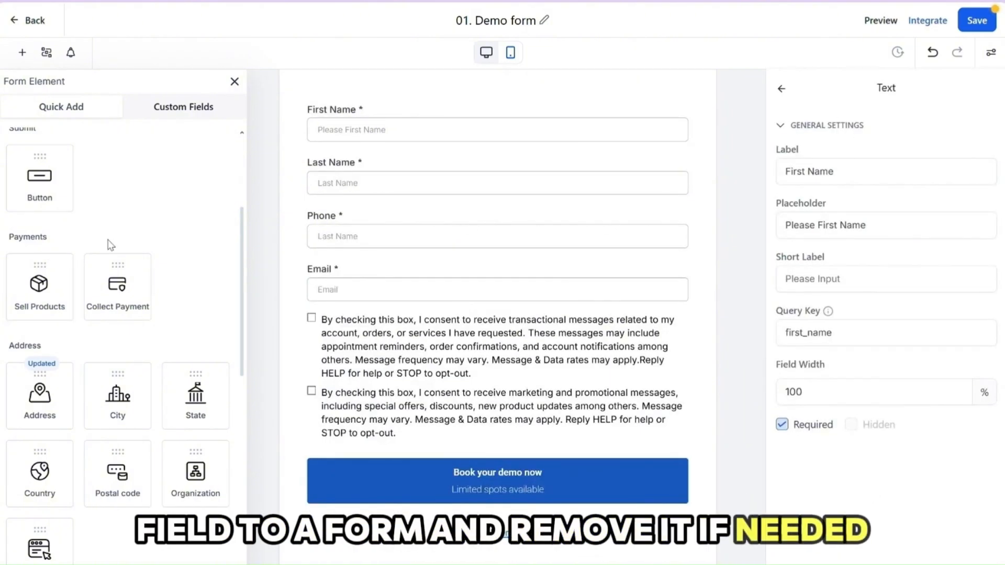
Add a Single Line text element below the Email field and label it "Your business niche"
scroll(94, 336, down, 1)
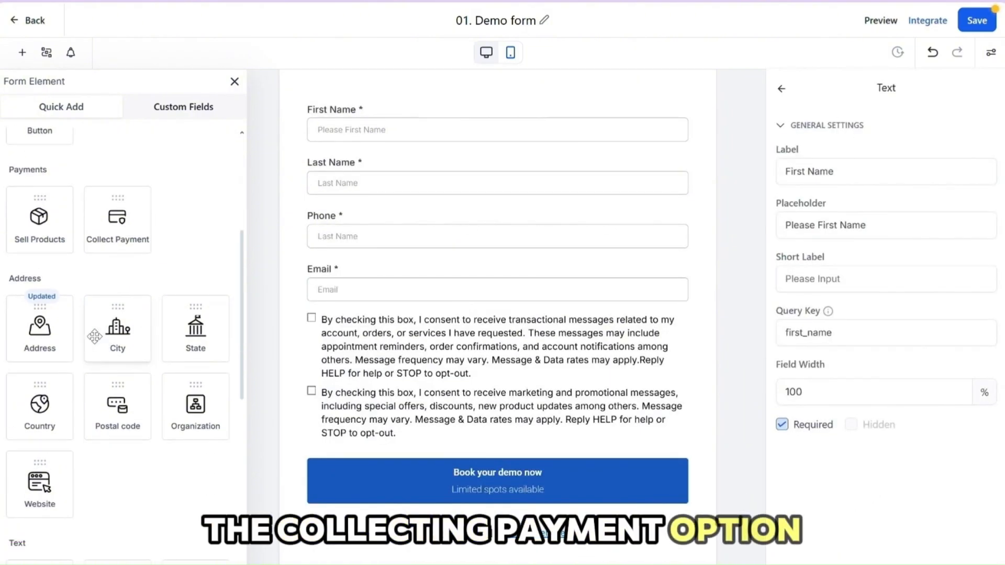
scroll(58, 344, down, 1)
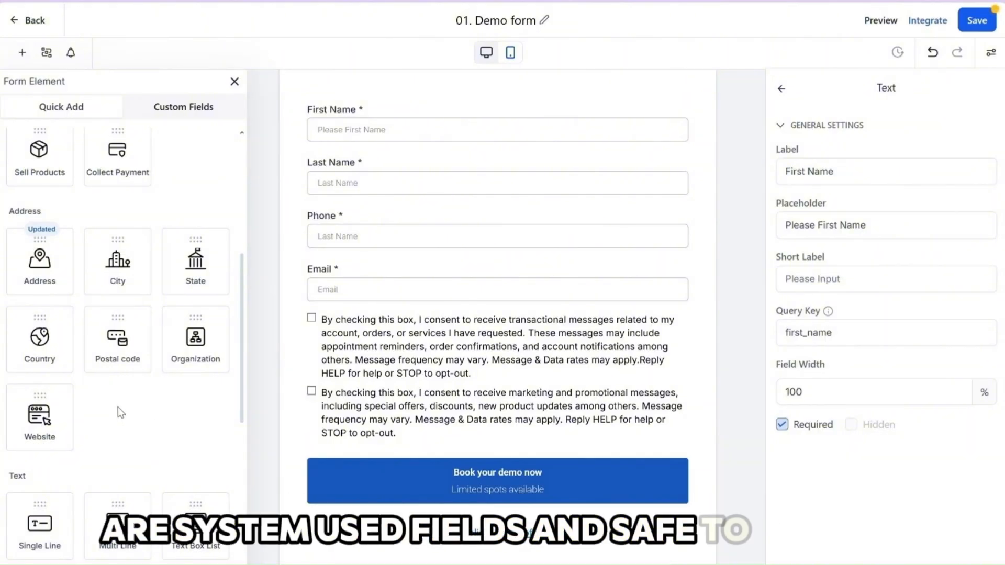
scroll(121, 413, down, 3)
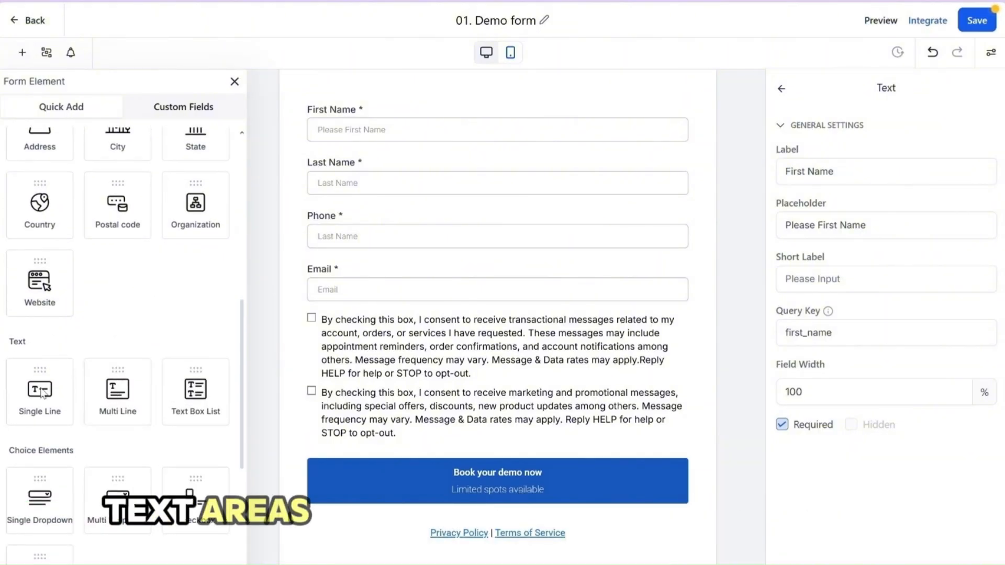
scroll(155, 404, down, 1)
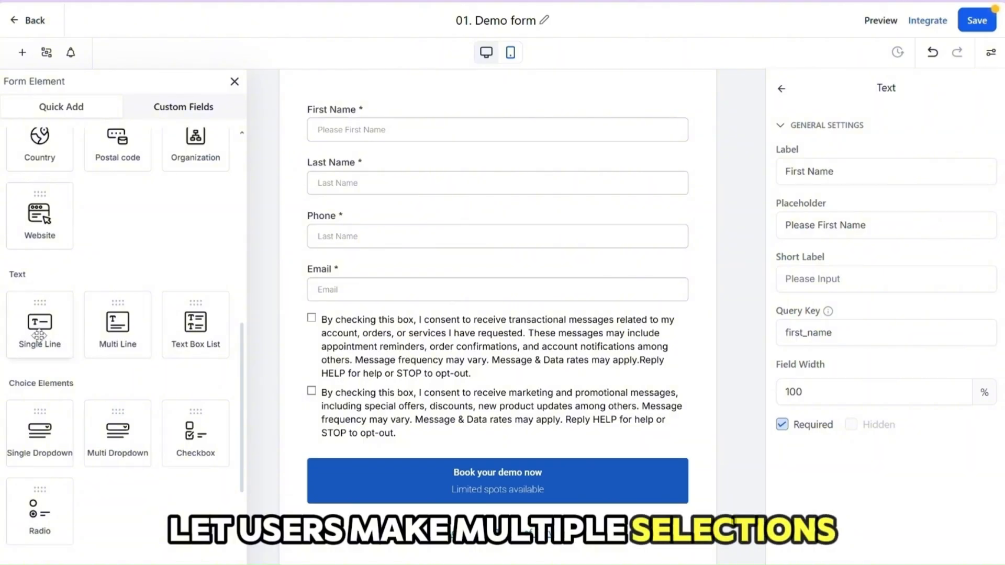
drag(40, 342, 354, 301)
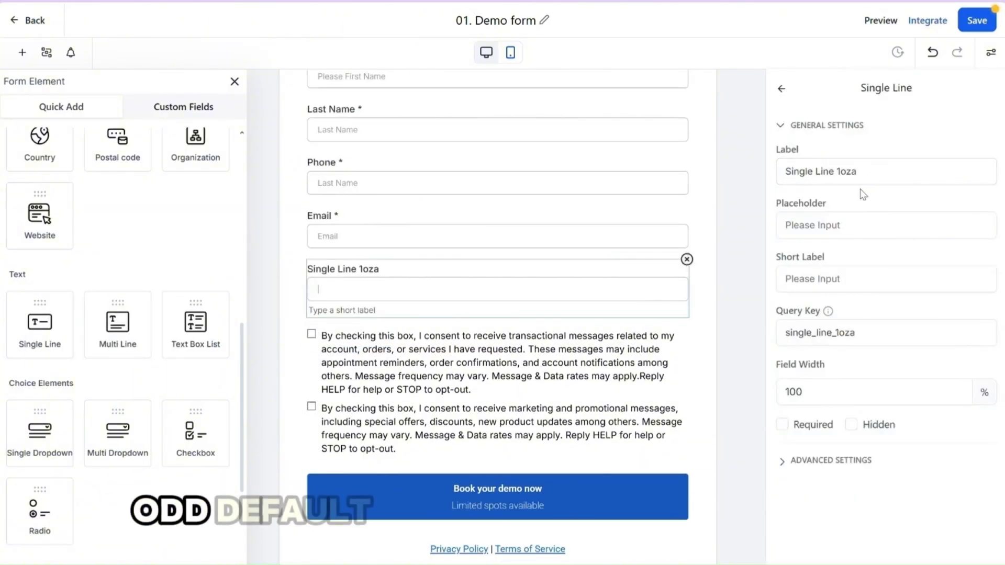
drag(818, 179, 771, 179)
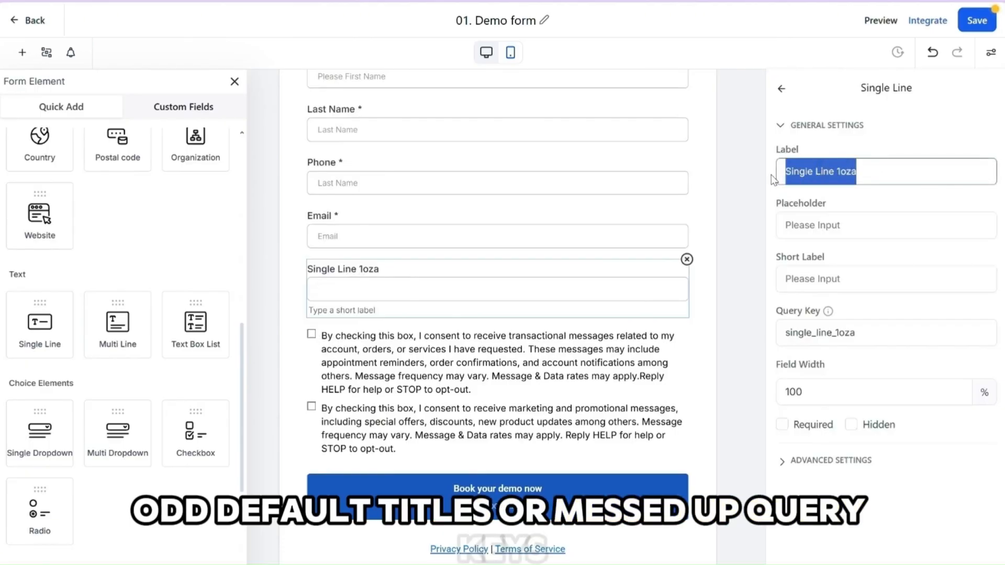
click(739, 284)
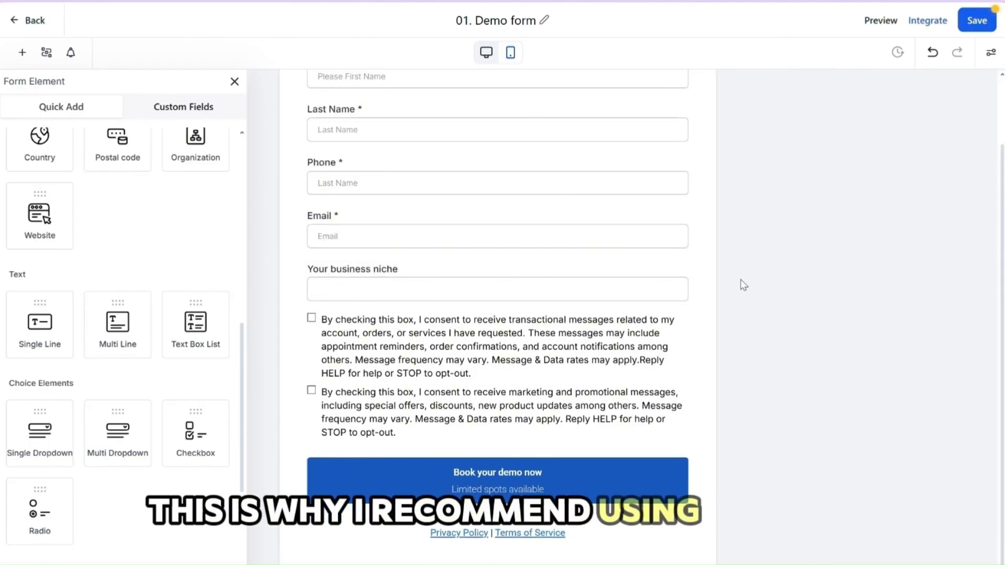
Try a Multi Line text element below the business niche field and remove it
drag(109, 327, 417, 350)
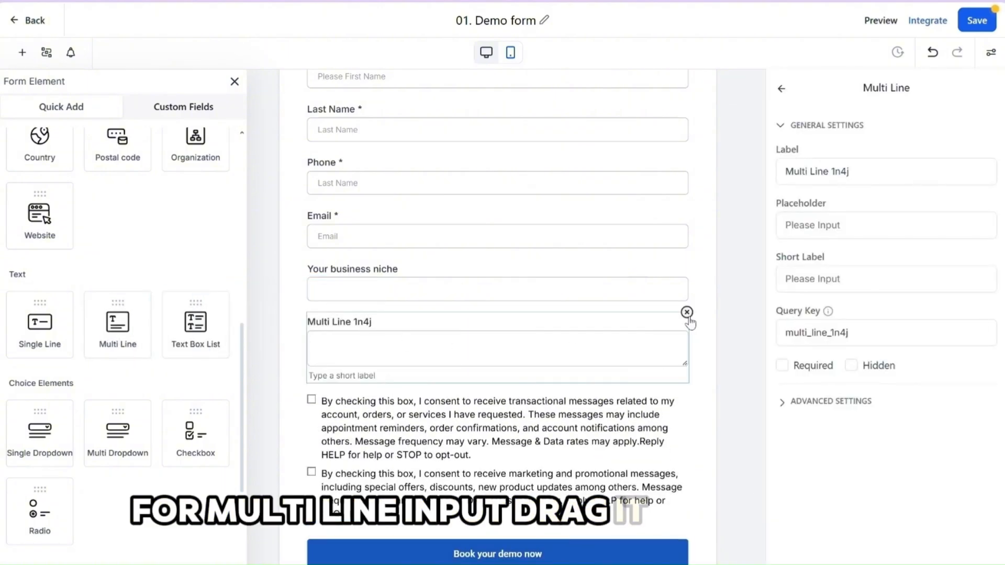
click(687, 312)
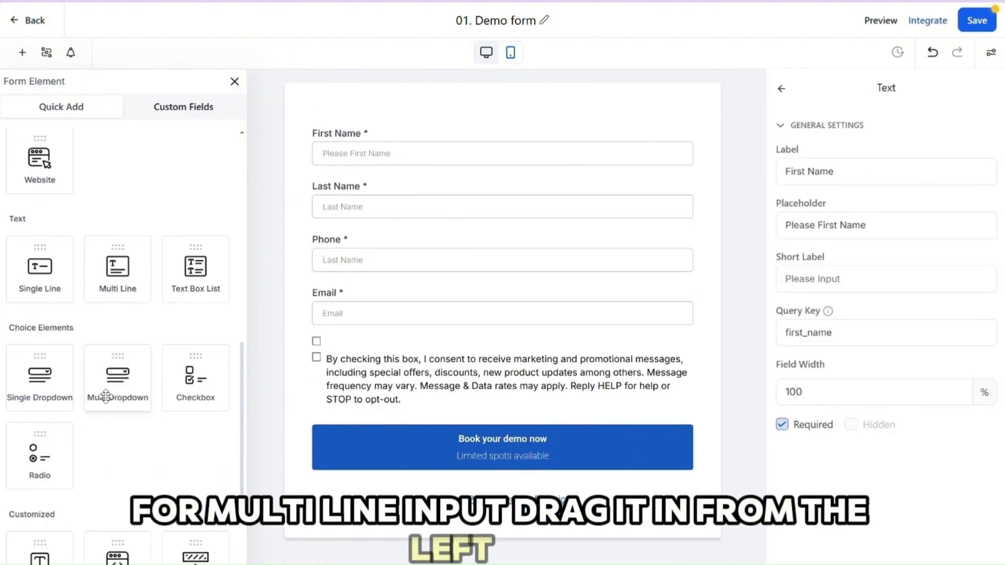
Try a Multi Dropdown element below the Email field, view its options settings, and remove it
scroll(115, 366, down, 3)
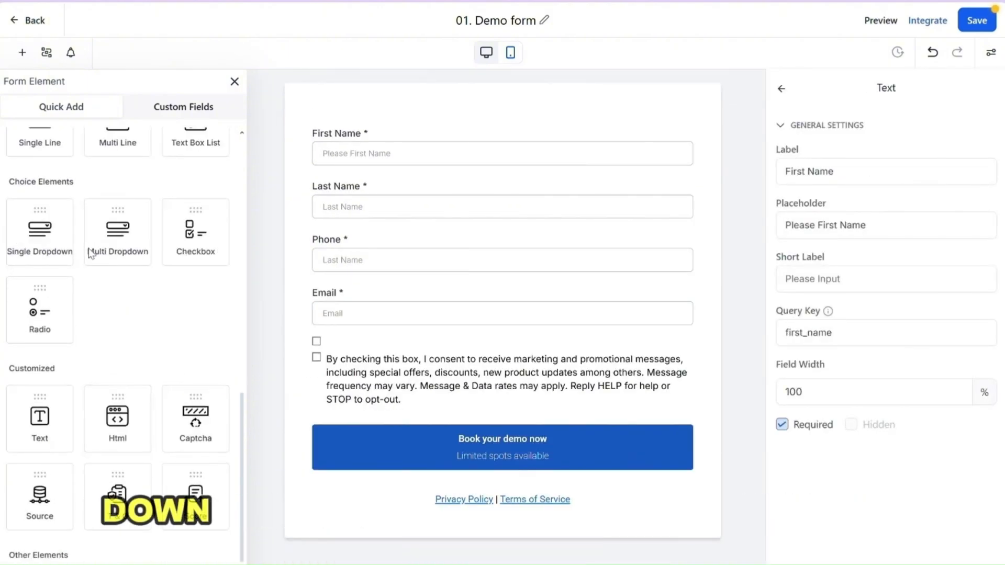
drag(90, 254, 364, 362)
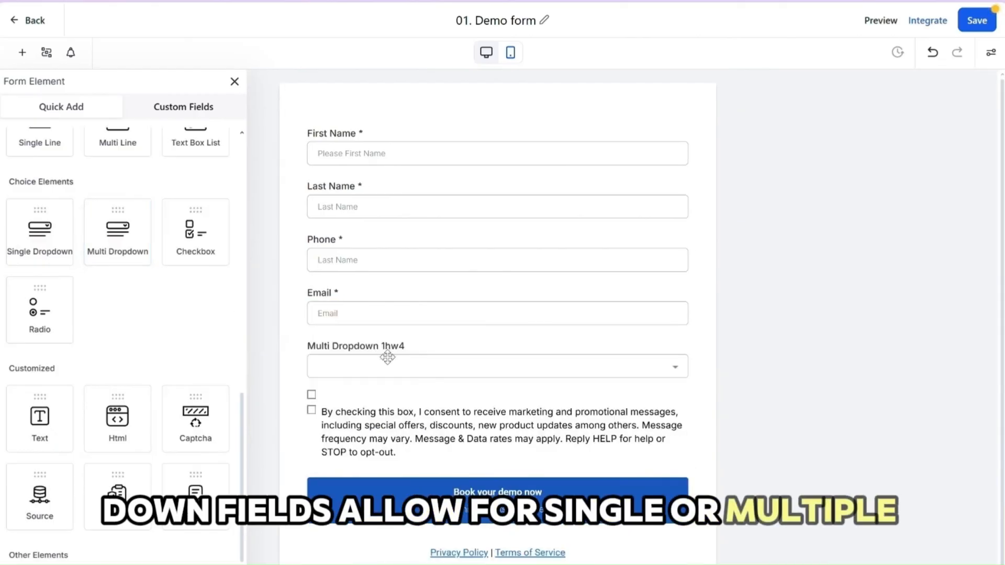
click(387, 357)
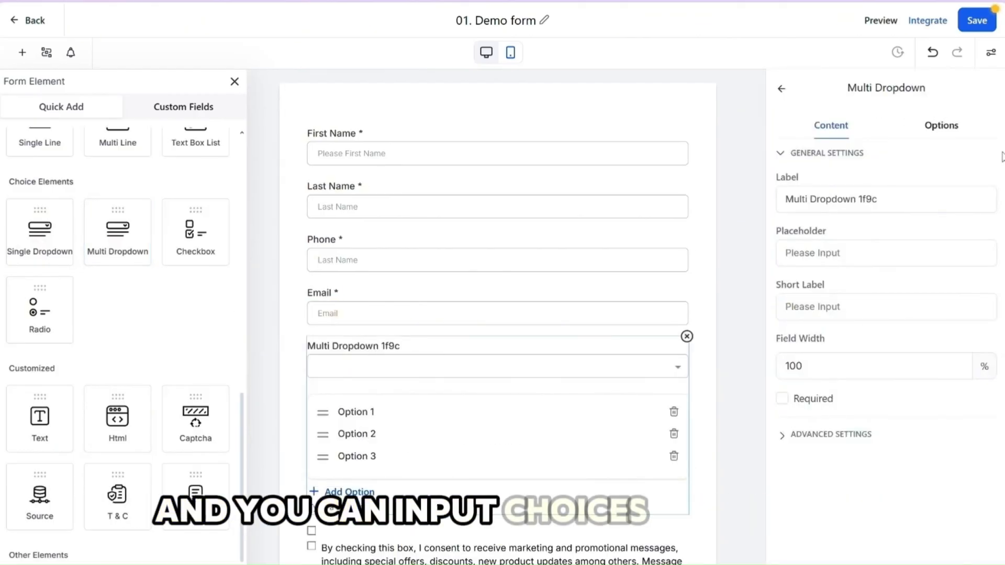
click(941, 125)
scroll(121, 340, down, 3)
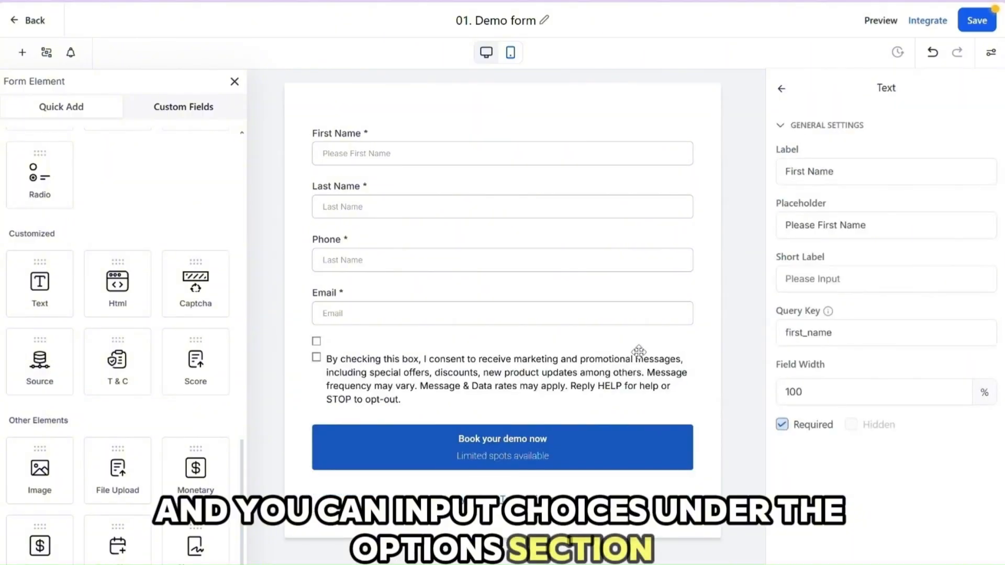
Try Text, Captcha and Source elements below the Email field, view the source value setting, and remove the Source element
drag(40, 282, 335, 361)
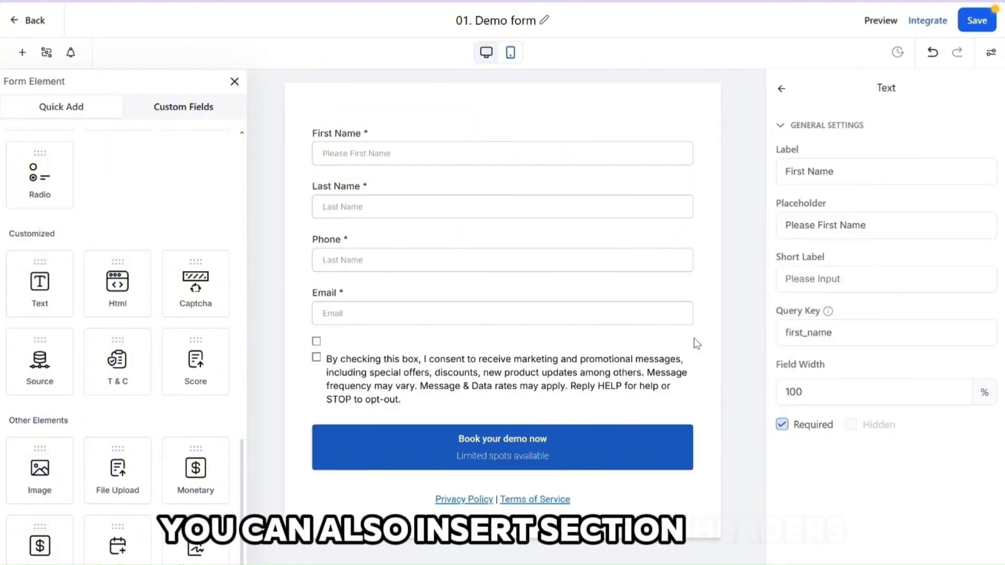
drag(195, 282, 340, 398)
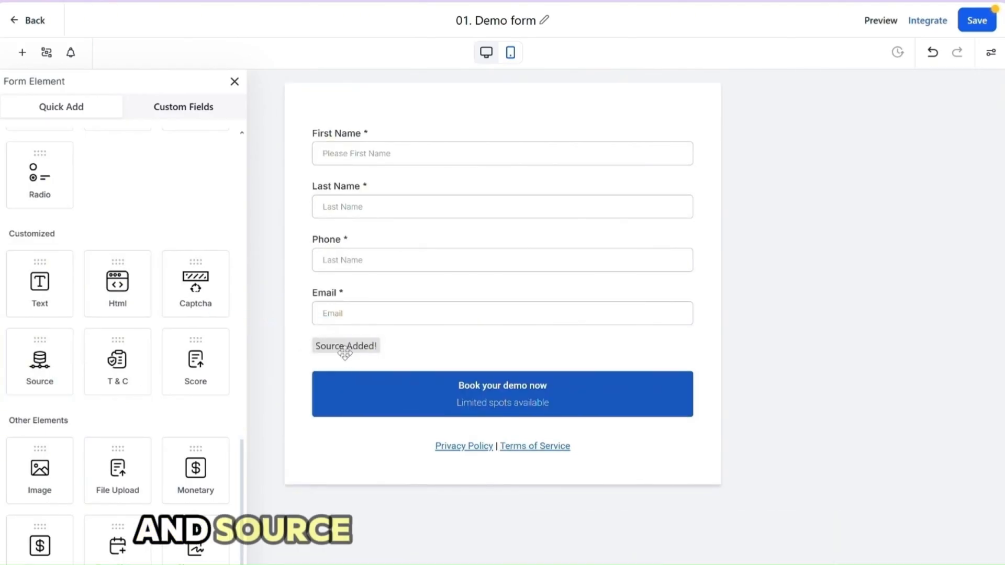
click(340, 348)
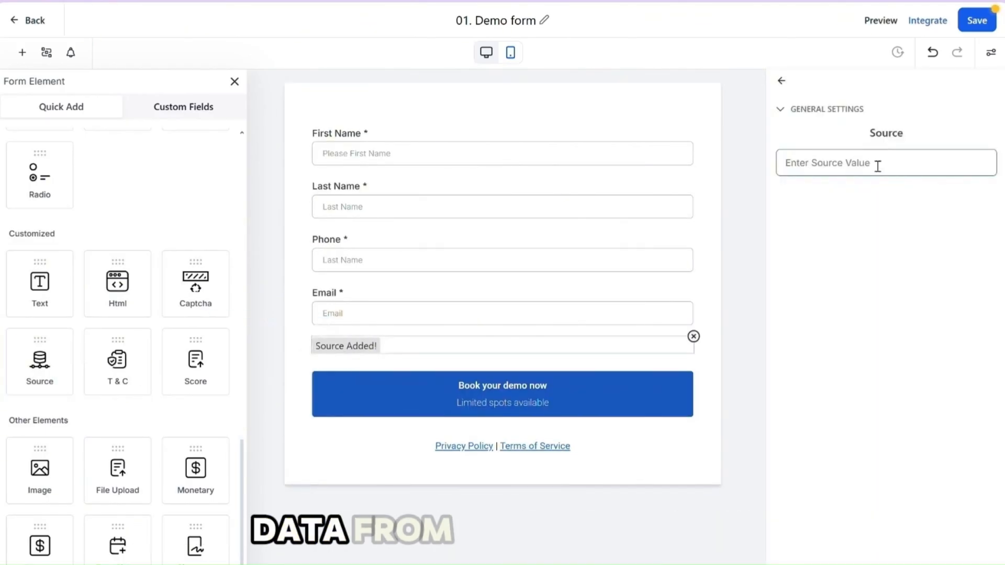
click(693, 337)
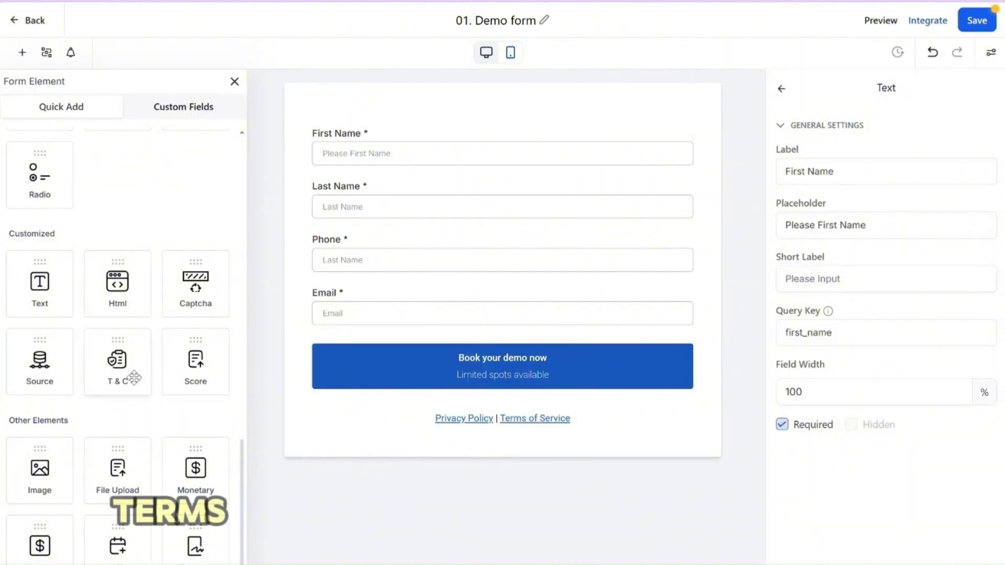
Add a T & C element between the Email field and the submit button and open its settings
drag(133, 377, 416, 351)
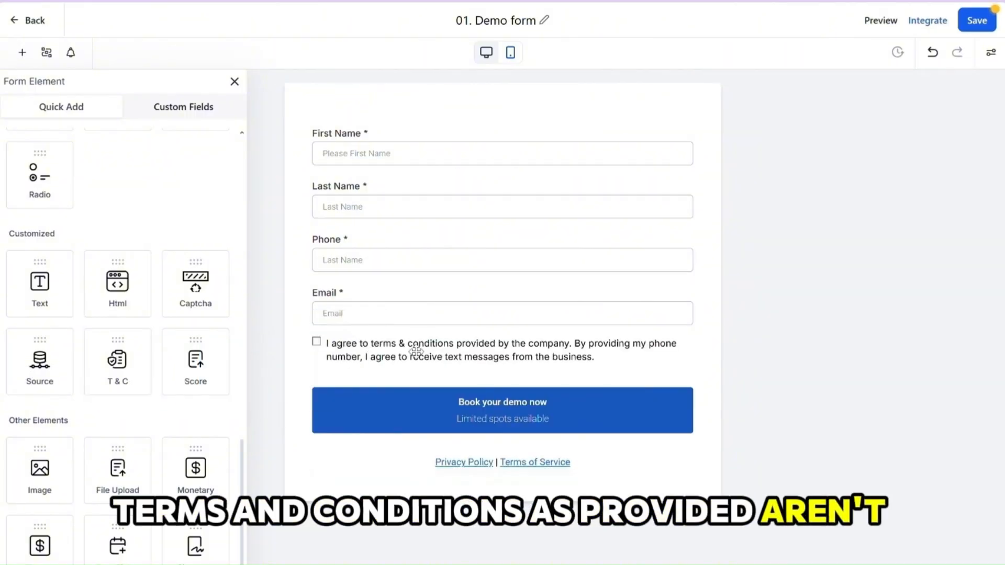
click(430, 343)
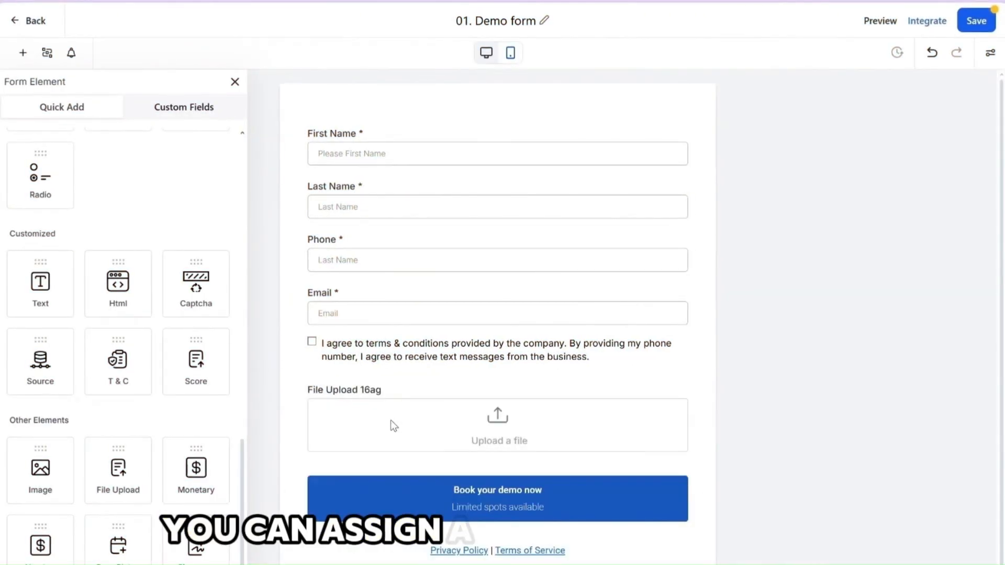
click(391, 419)
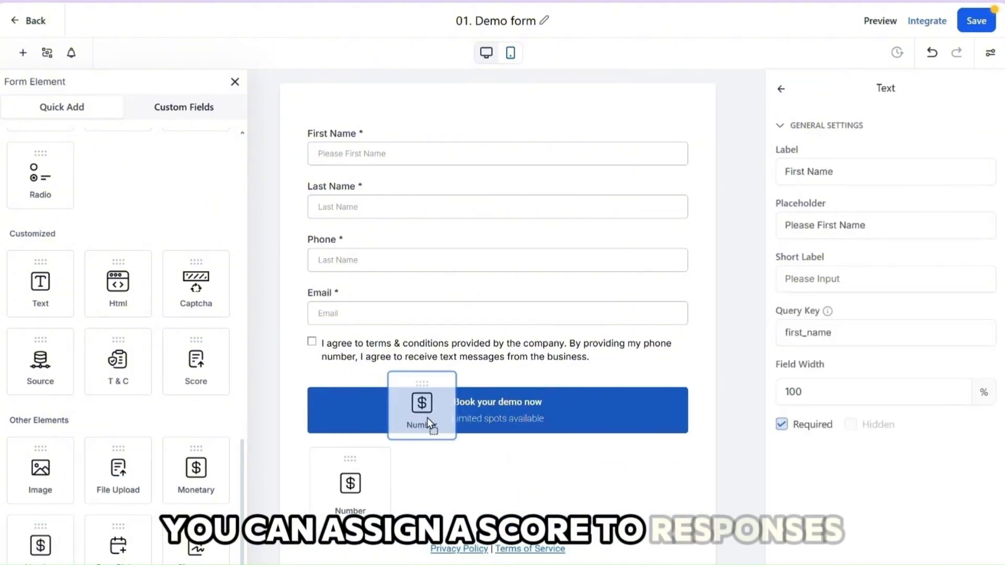
Try placing Number and Signature elements near the submit button
drag(427, 417, 350, 418)
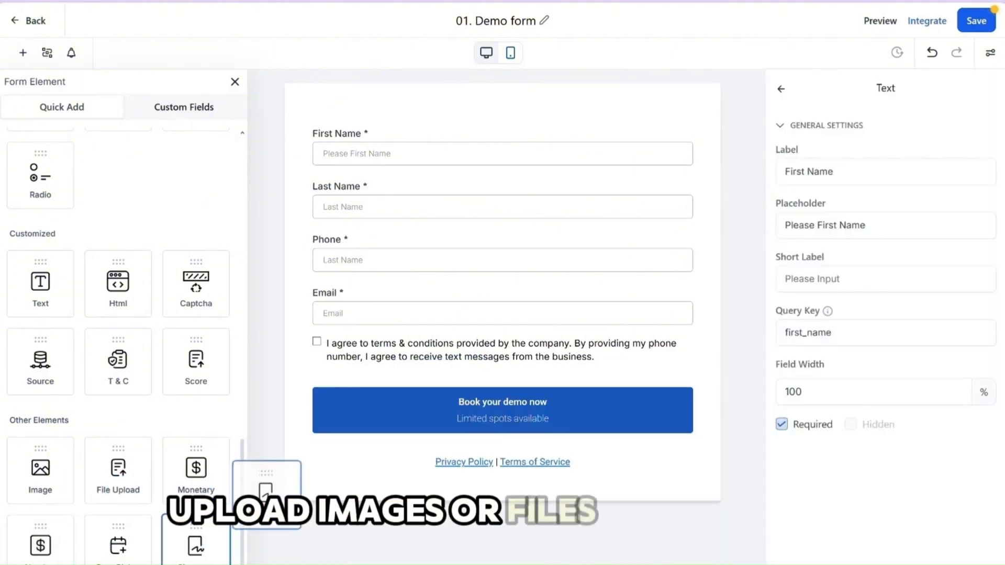
drag(265, 492, 366, 425)
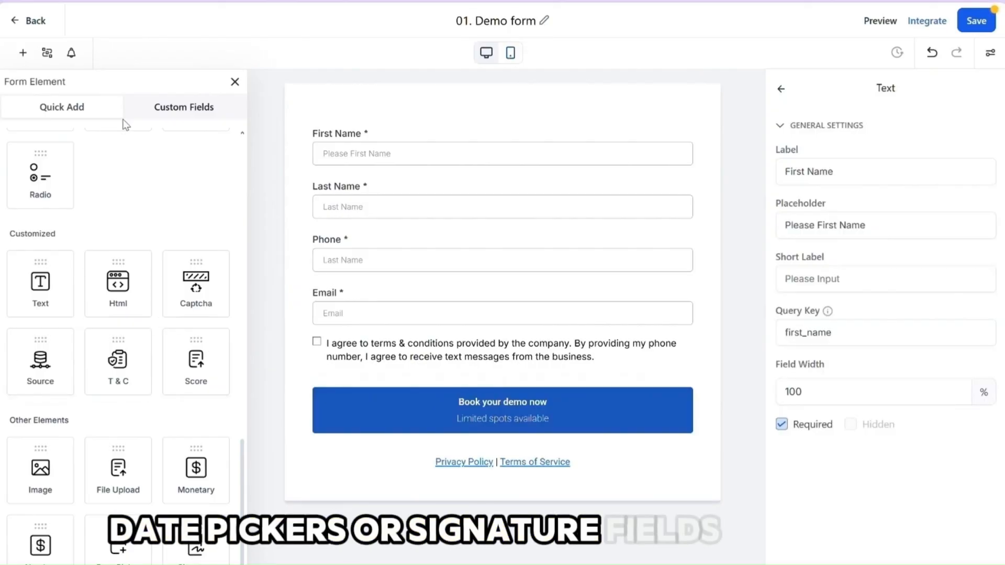
Create a Number custom field named "what is your current audience size?" in the Additional Info group
click(177, 109)
click(194, 142)
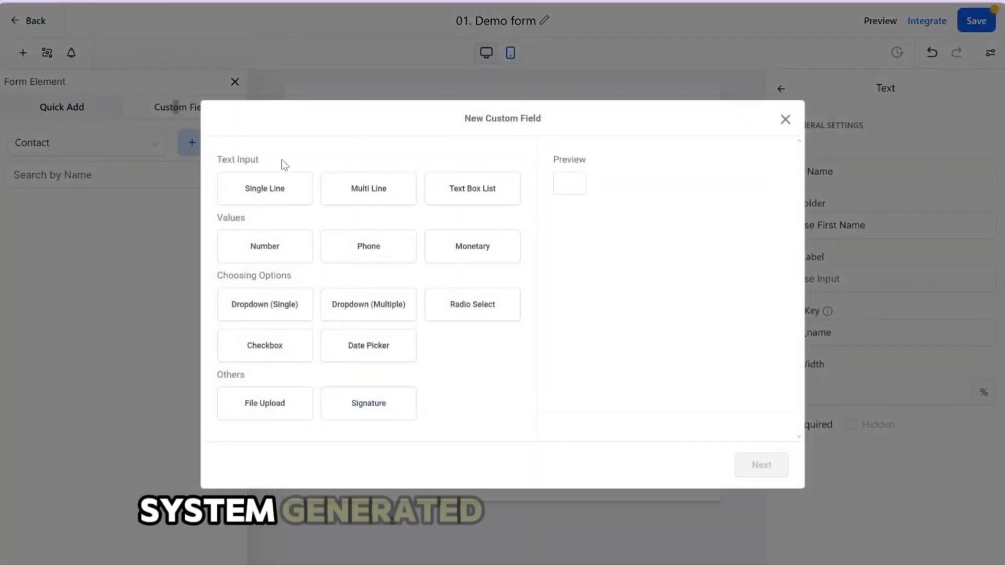
click(267, 249)
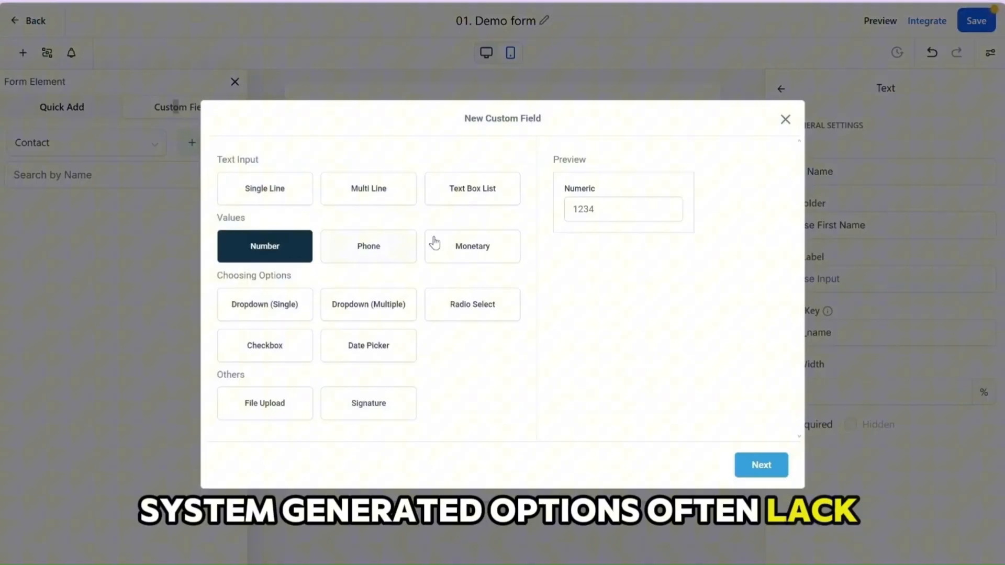
click(761, 471)
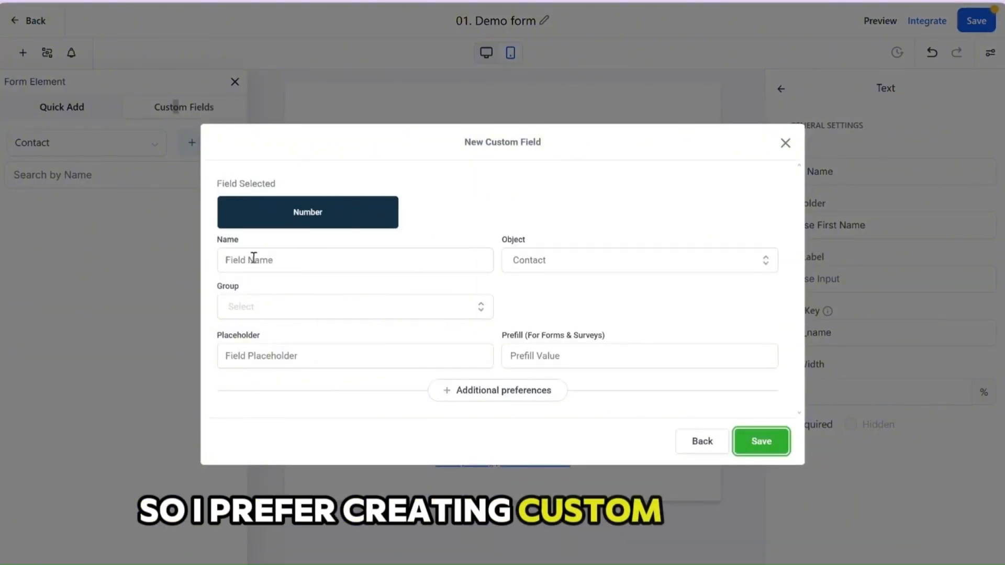
click(252, 260)
text(what is your current audience size?)
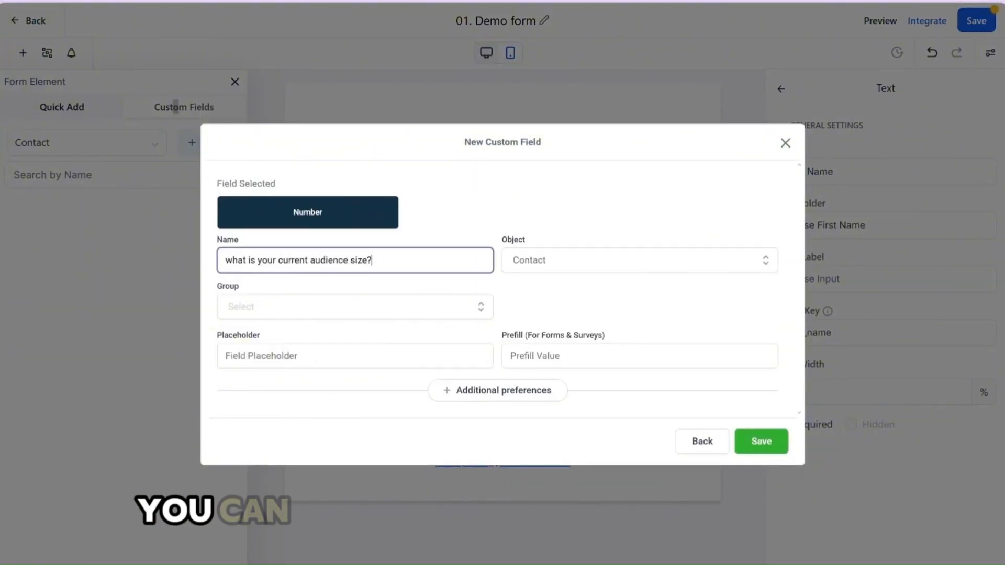
click(406, 306)
click(291, 387)
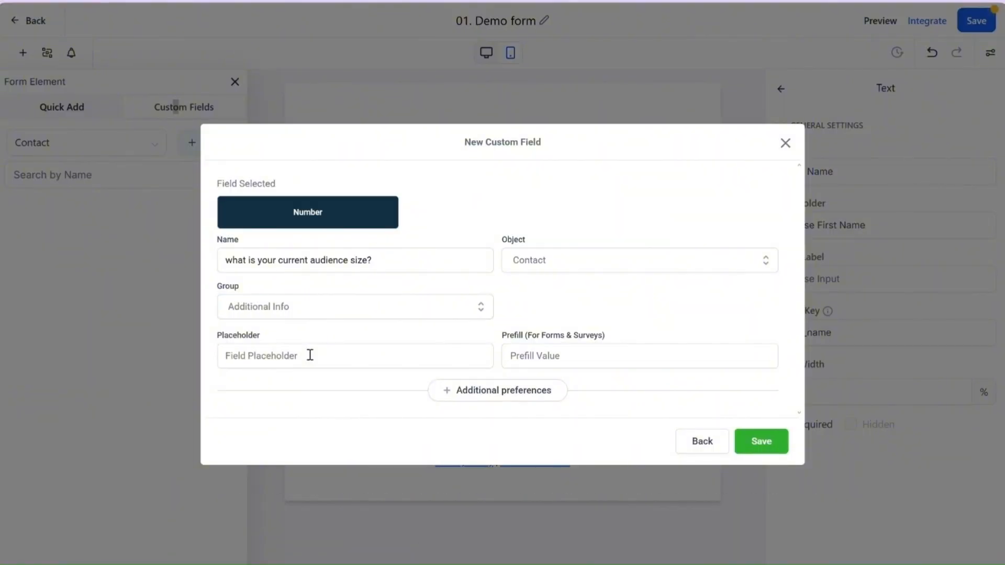
click(780, 441)
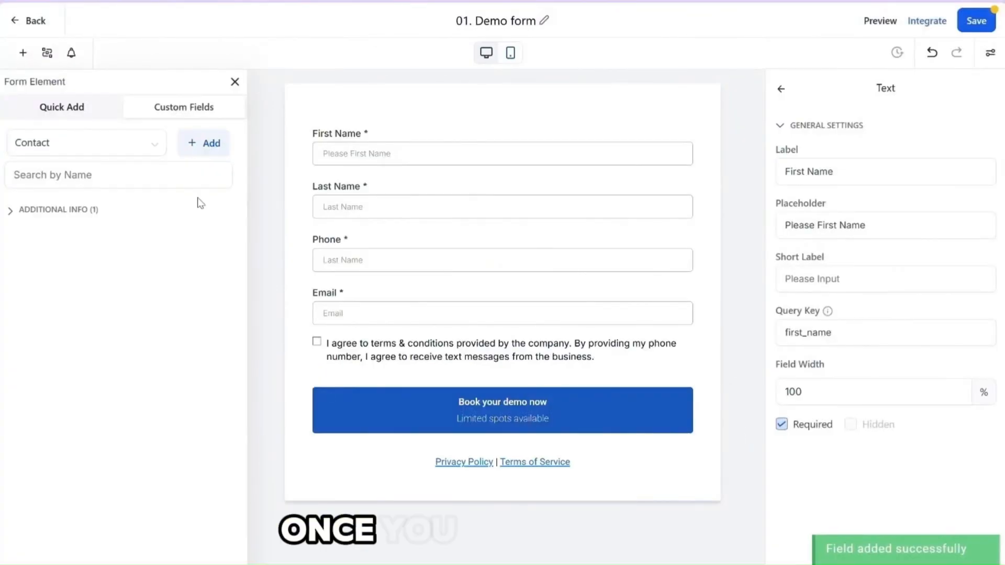
Place the audience size field below Email and shorten its label to "what is your audience size?"
click(10, 210)
drag(26, 245, 403, 367)
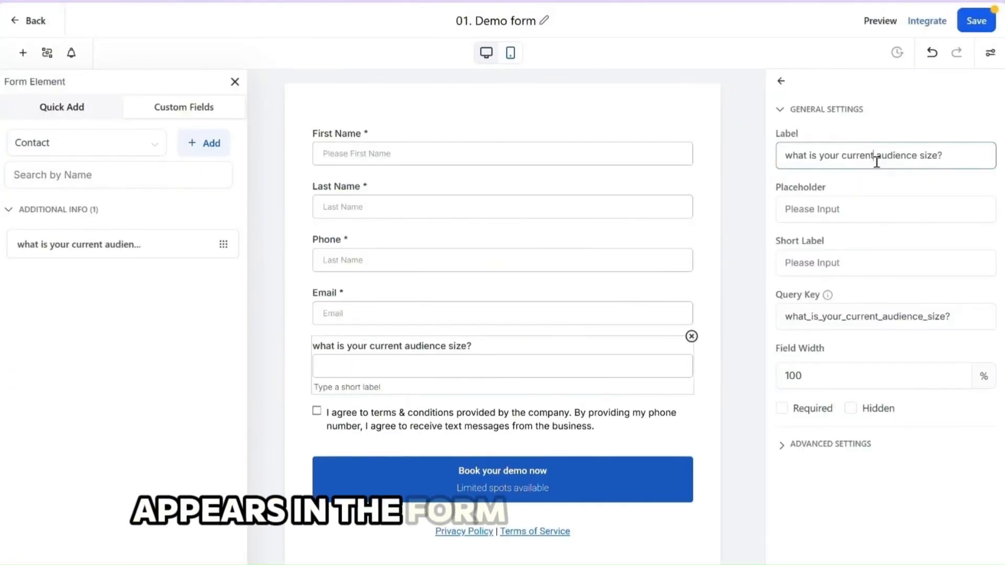
key(BackSpace)
Start a Radio Select custom field named "Do you currently have clients ? How many?" in the Additional Info group
click(203, 143)
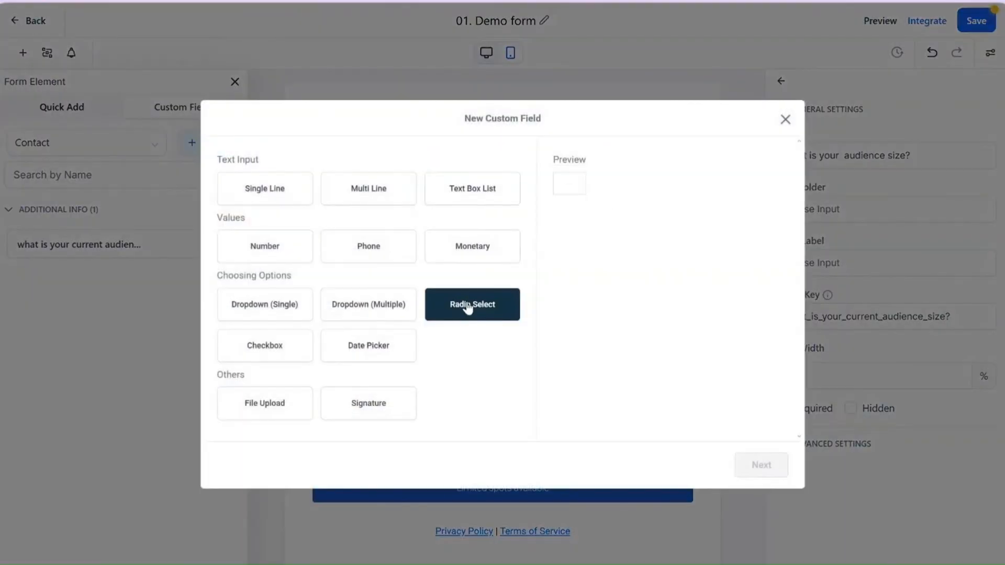
click(761, 464)
click(292, 225)
text(Do you)
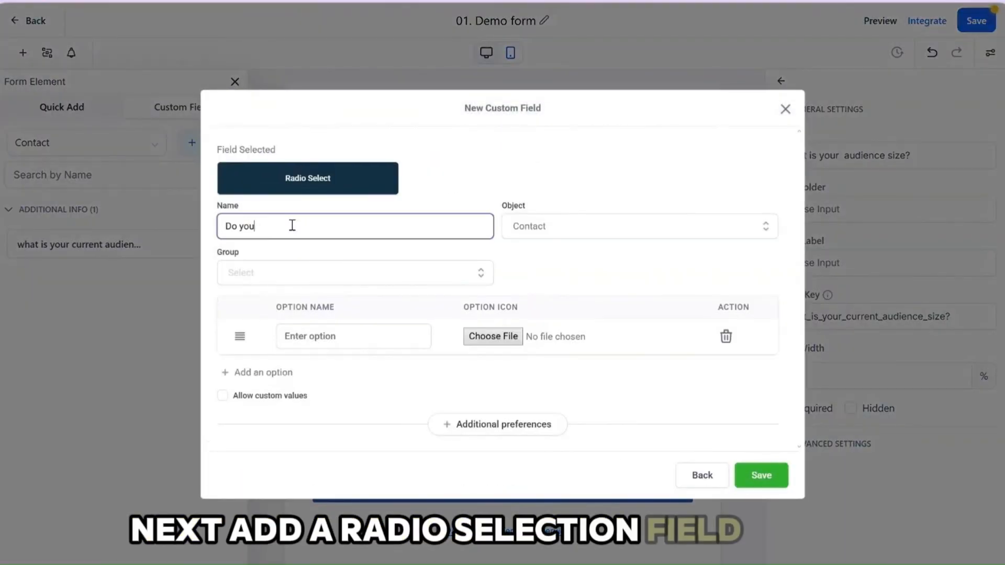
text( currently have clients ? How many?)
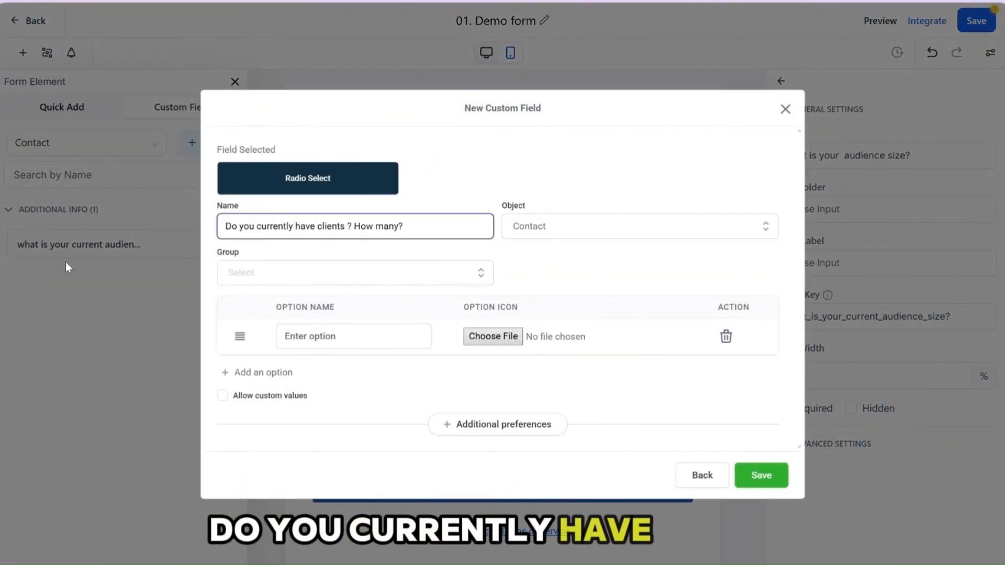
click(293, 272)
click(277, 362)
Give the radio field the options "none, I am just starting out", "1 - 10" and "11-50", and make it required in the form
click(370, 338)
text(none)
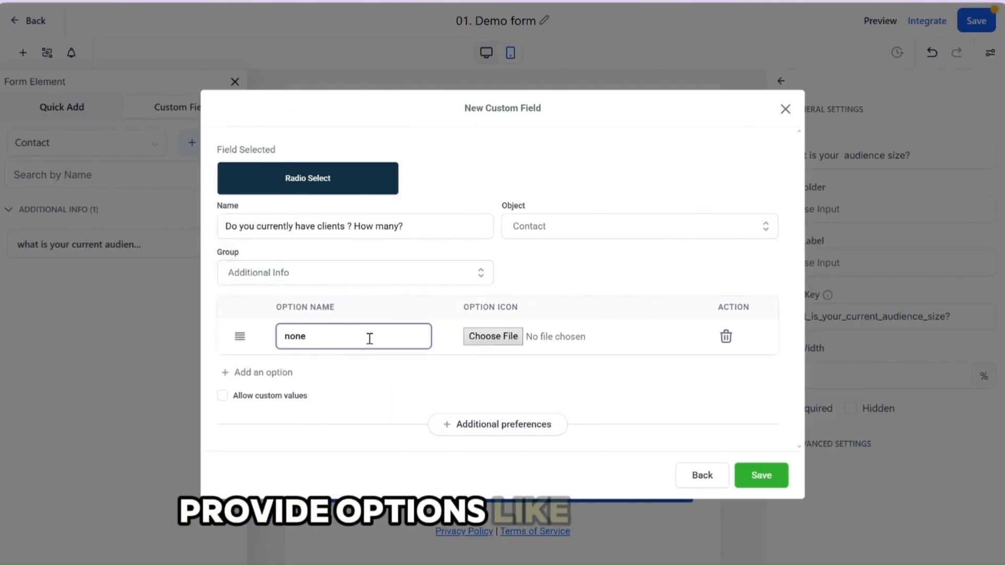
text(, I am just starting out)
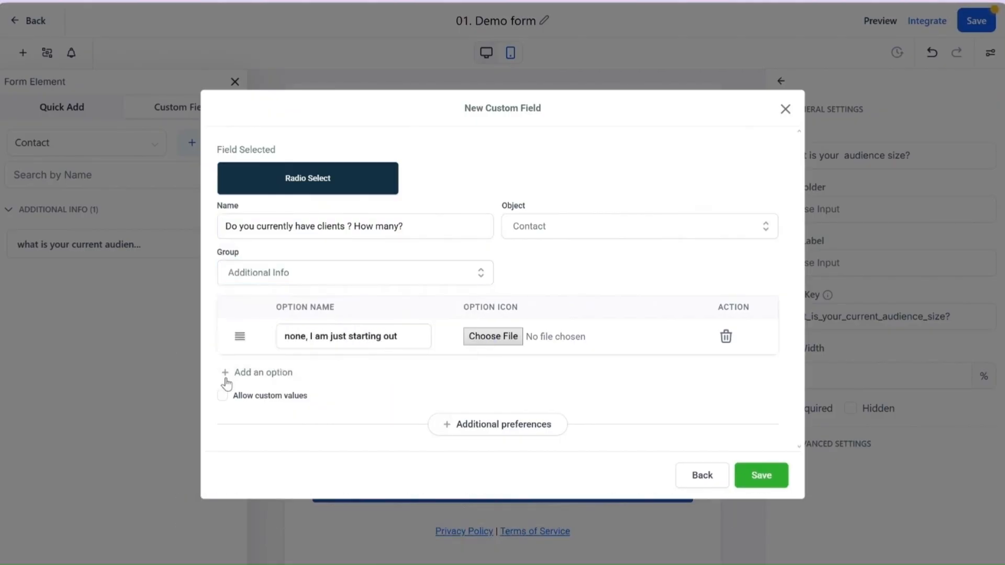
click(225, 376)
click(349, 365)
text(1 - 10)
click(238, 401)
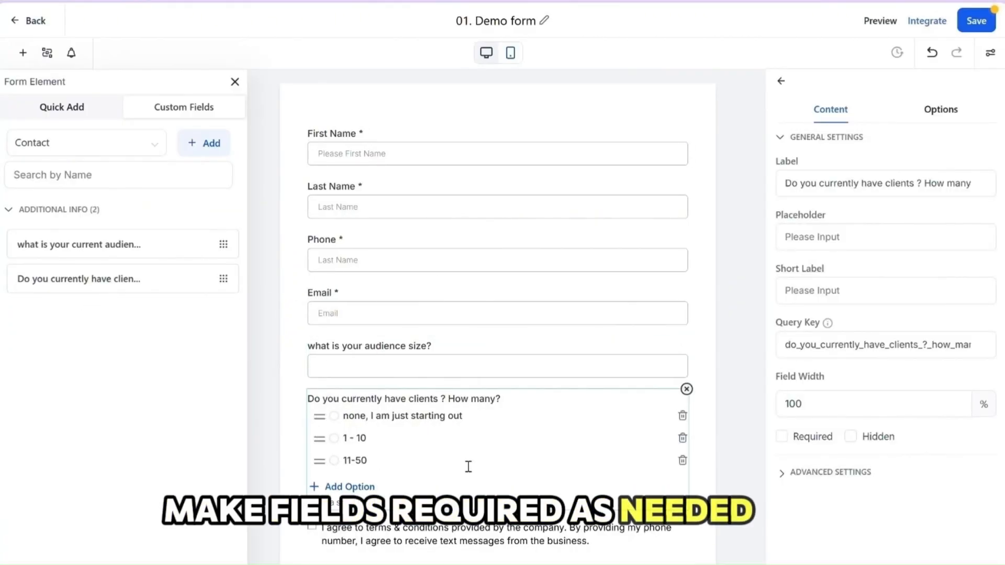
click(781, 436)
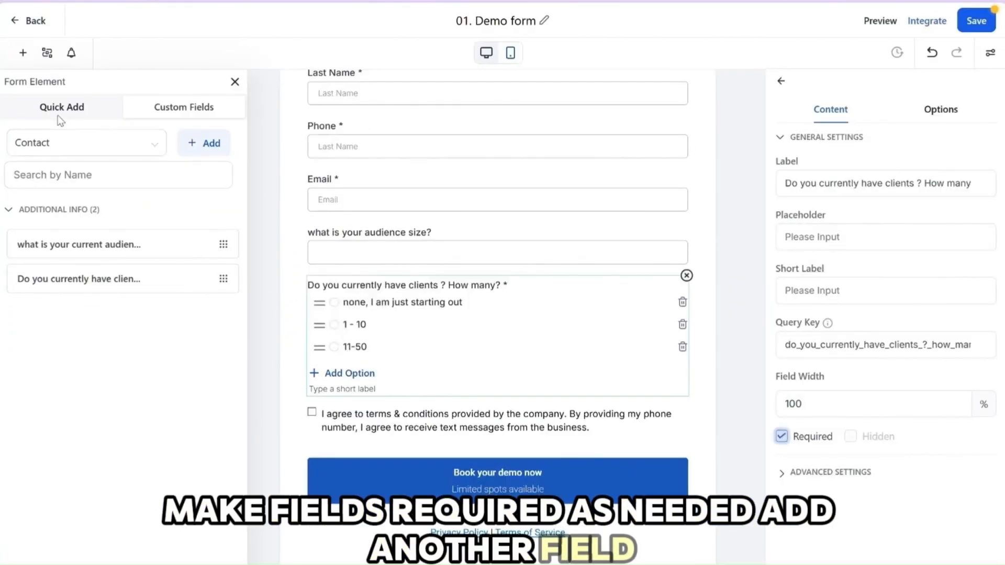
Add an Organization element between the Email and audience size fields
click(61, 109)
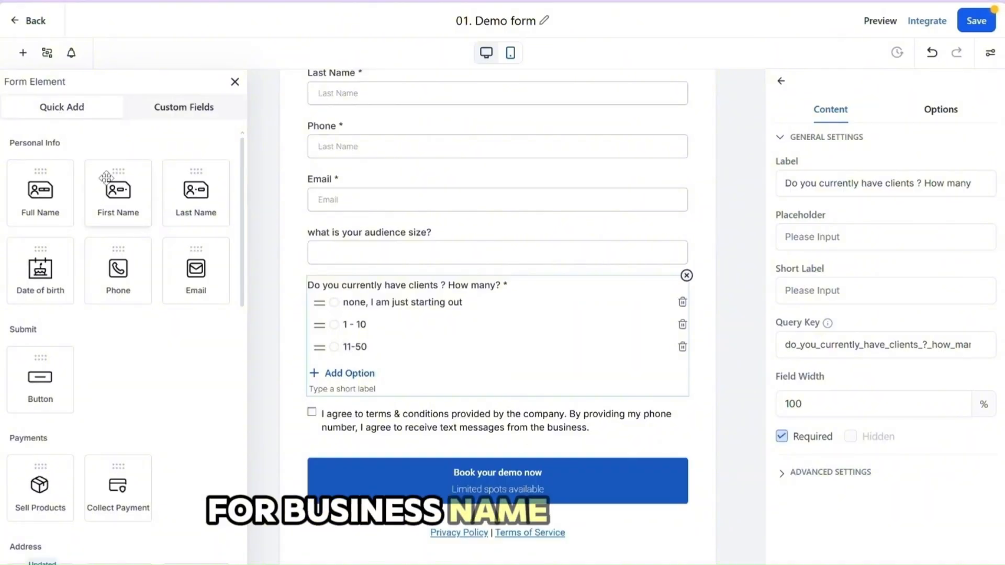
scroll(66, 377, down, 5)
drag(196, 406, 336, 257)
click(337, 257)
Label the Organization field "Business name", make it required, and save the form
triple_click(884, 171)
text(Business name)
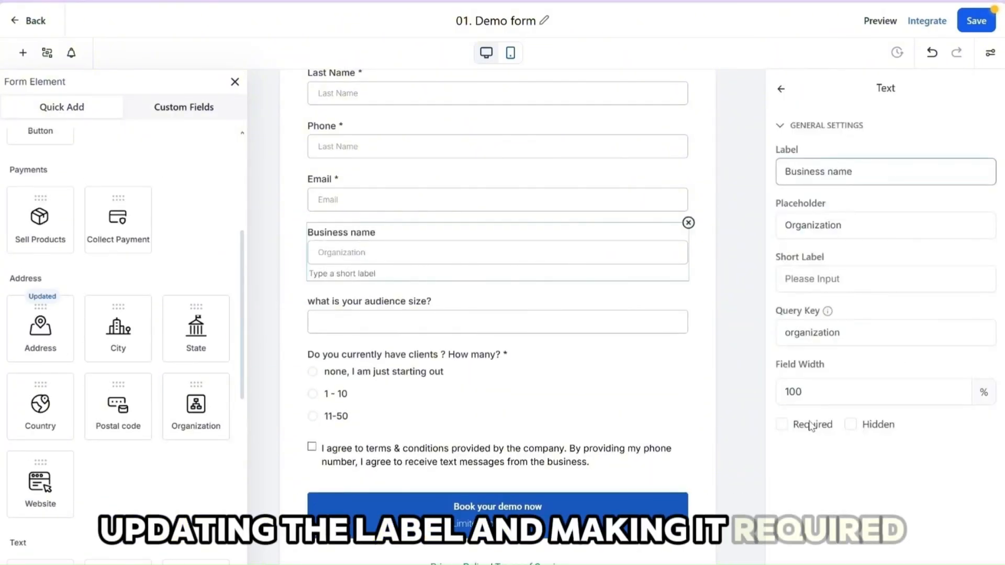
click(781, 424)
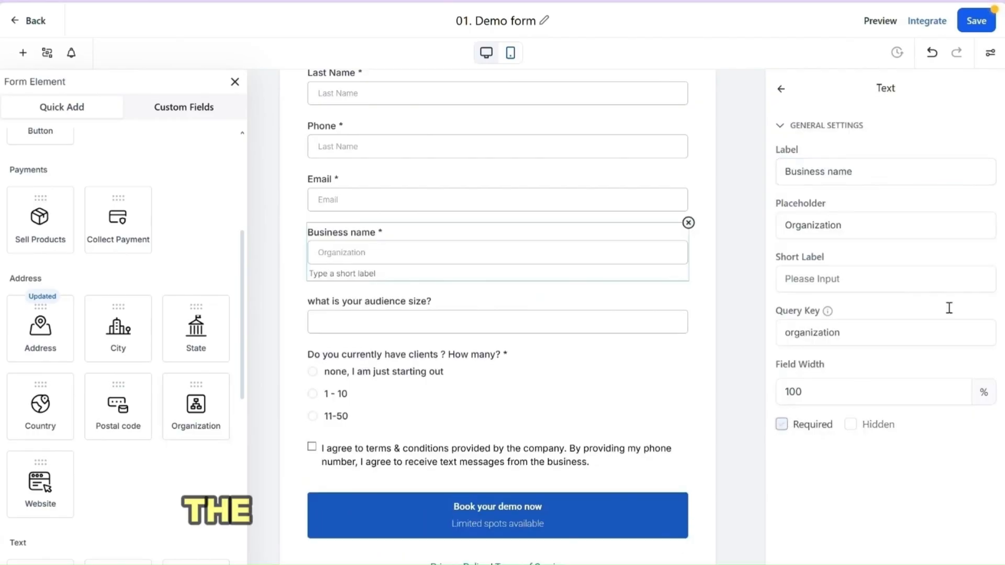
click(976, 20)
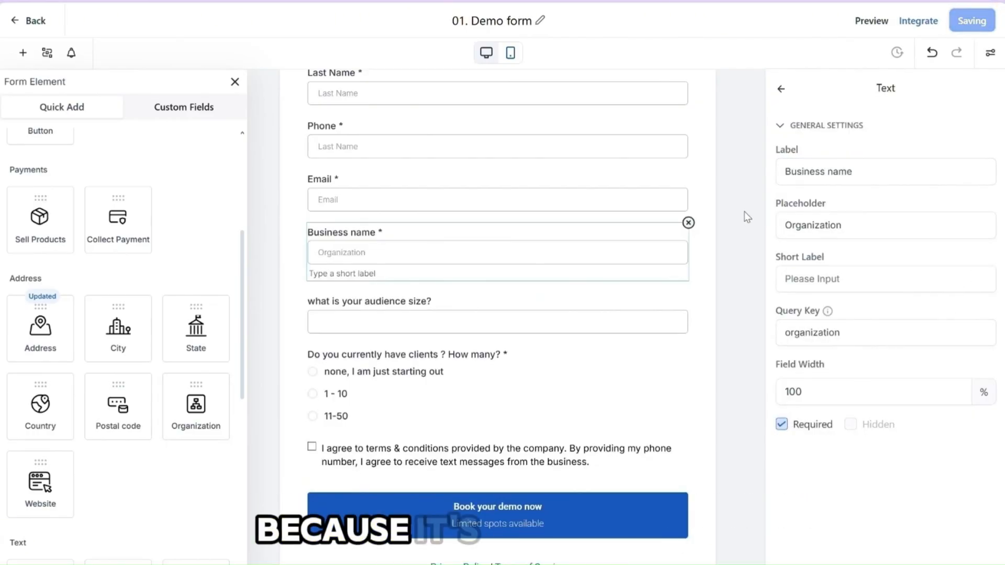
Open the T & C element's consent text and start a Checkbox custom field named "SMS/Text optin"
scroll(399, 421, down, 1)
click(398, 421)
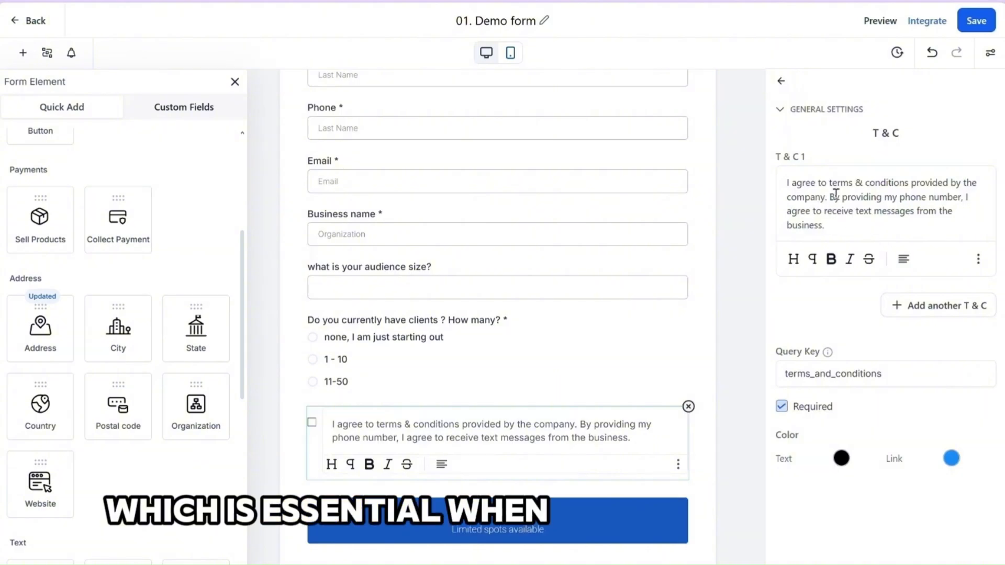
click(187, 116)
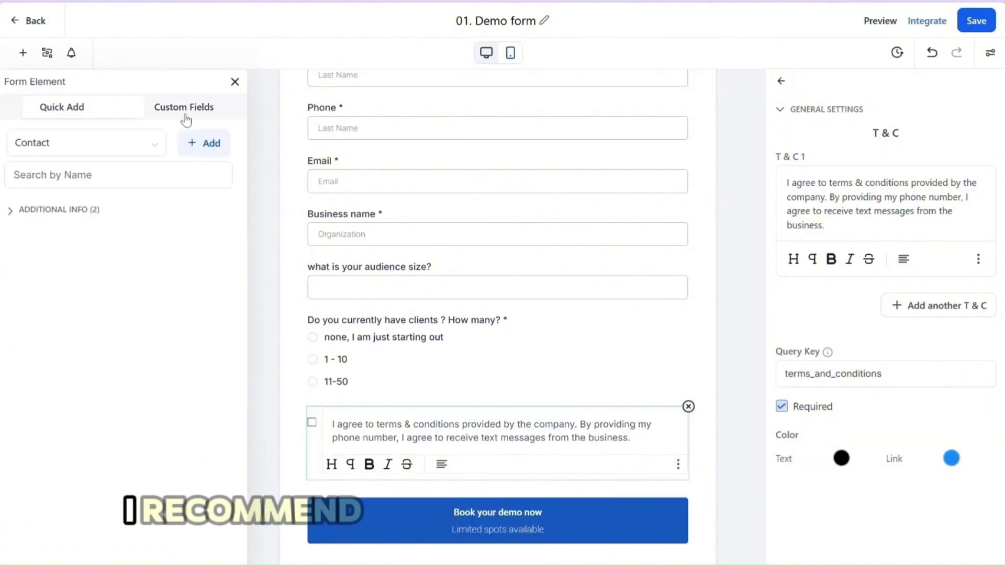
click(204, 146)
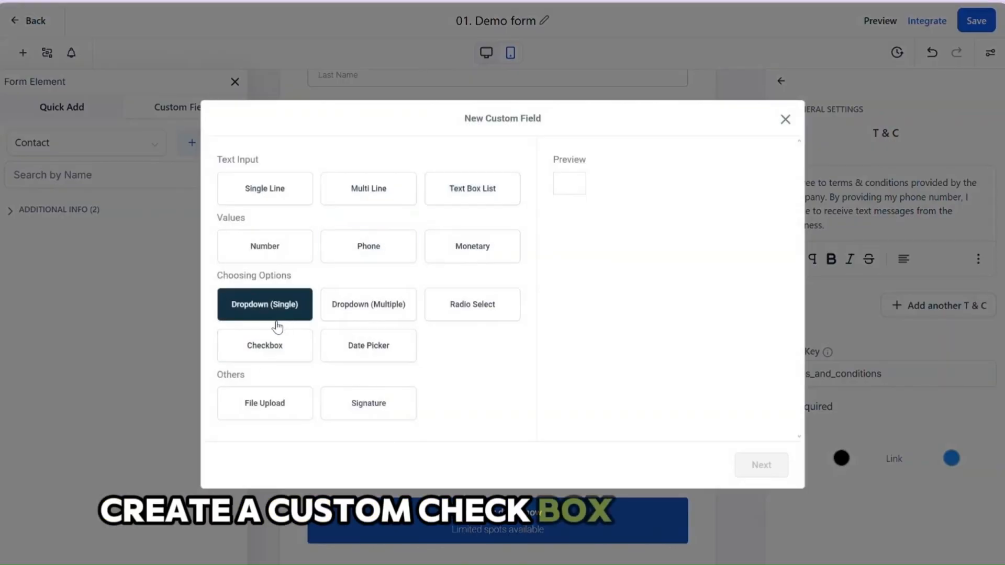
click(276, 342)
click(761, 465)
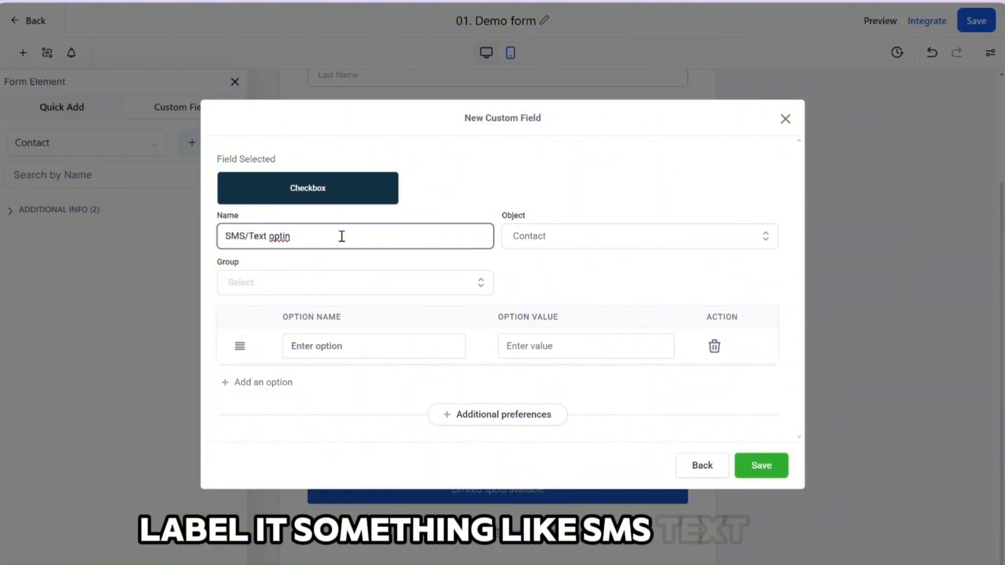
Save the checkbox in the Contact group with the consent text as its option, and place it above the submit button instead of T & C
right_click(360, 346)
click(403, 204)
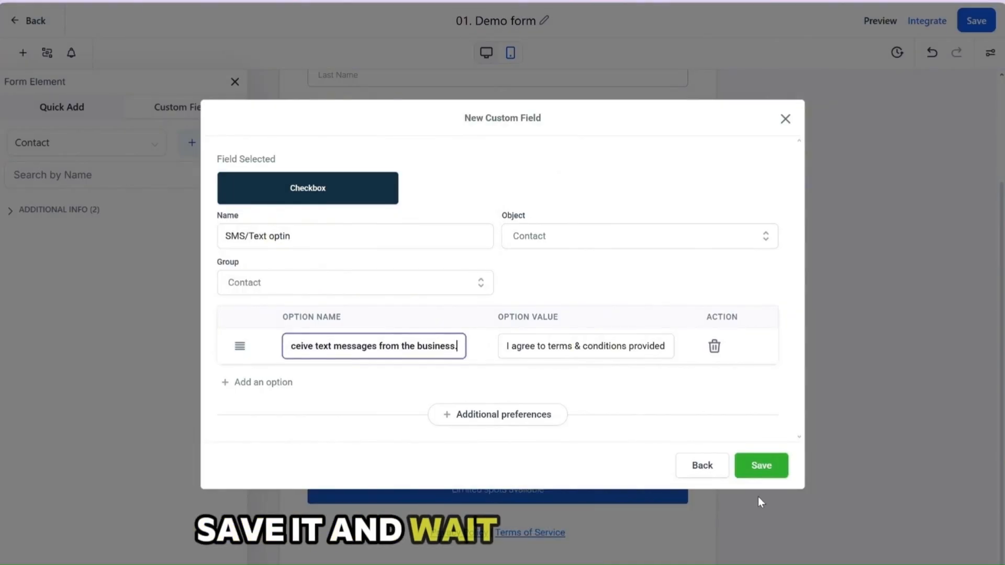
click(759, 466)
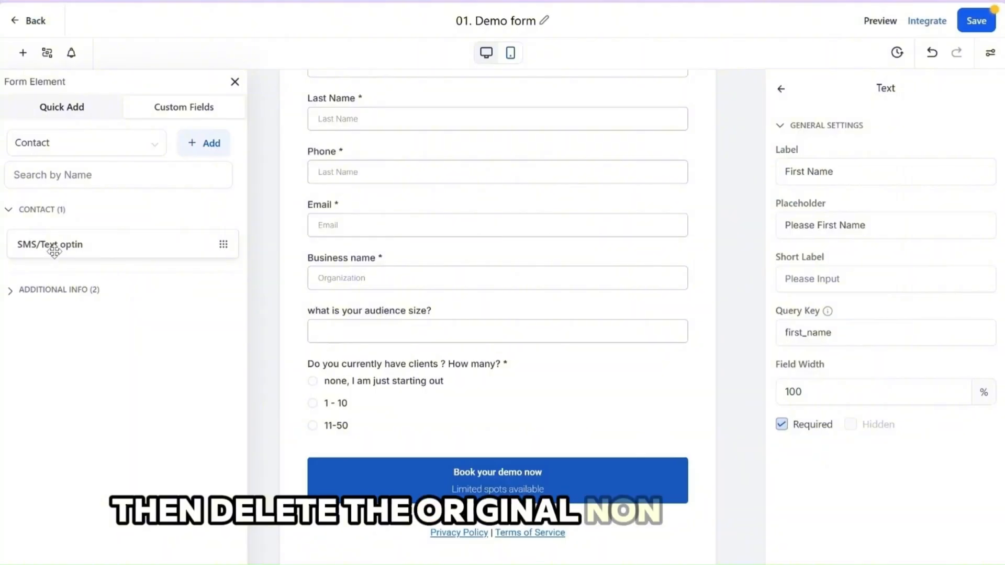
drag(55, 252, 374, 444)
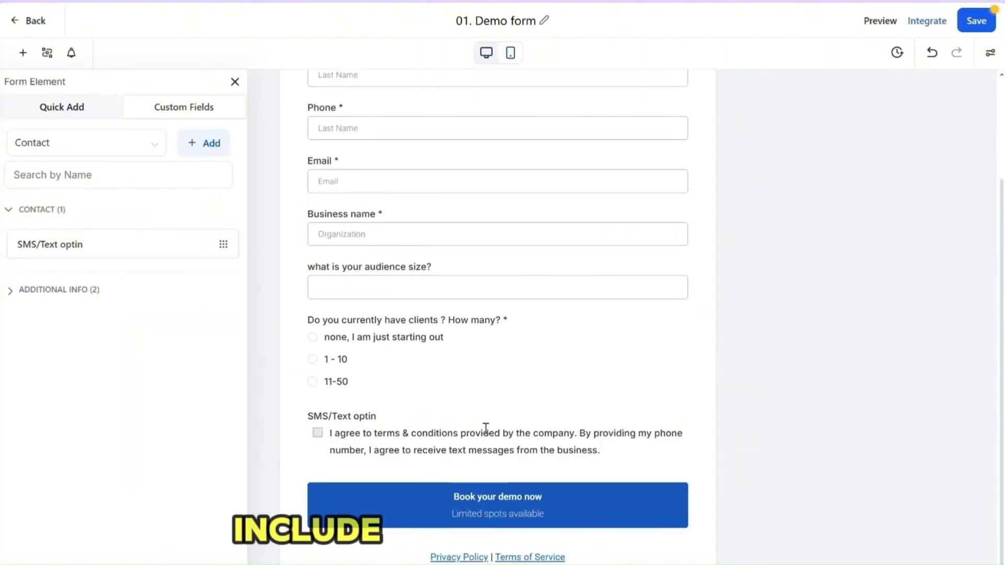
Select the "Privacy Policy" text in the footer element and open its additional formatting options
scroll(485, 428, down, 1)
click(511, 535)
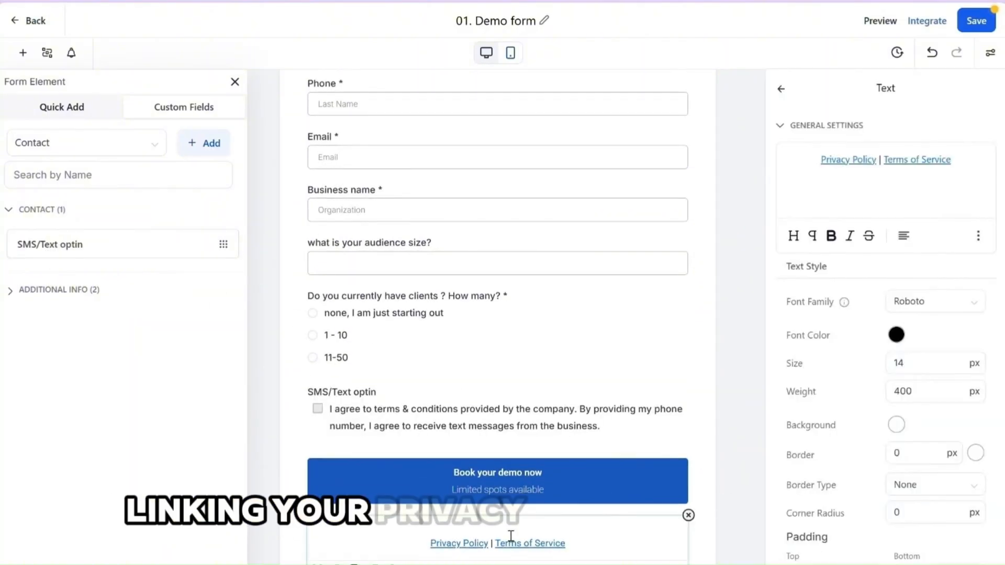
drag(876, 161, 825, 164)
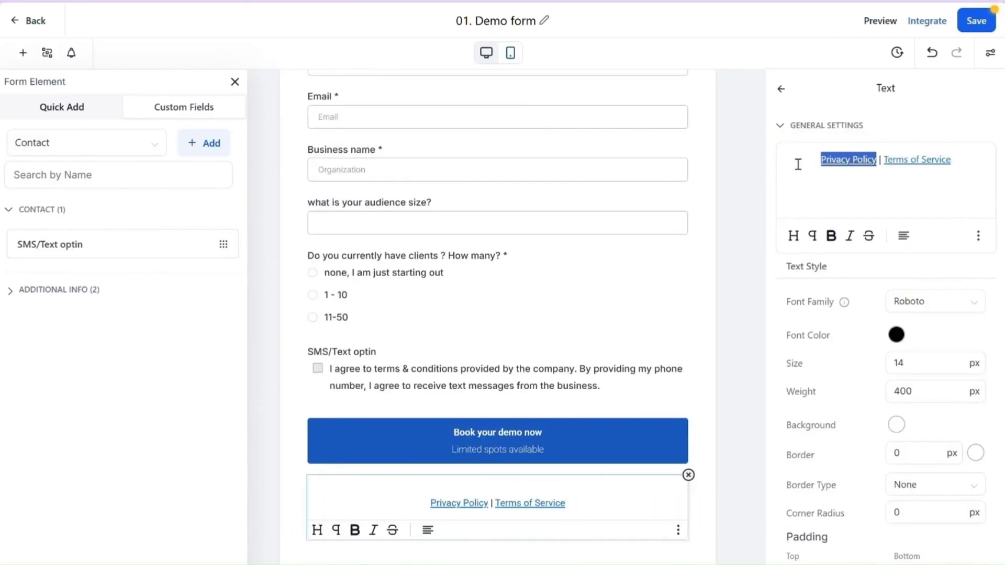
click(977, 236)
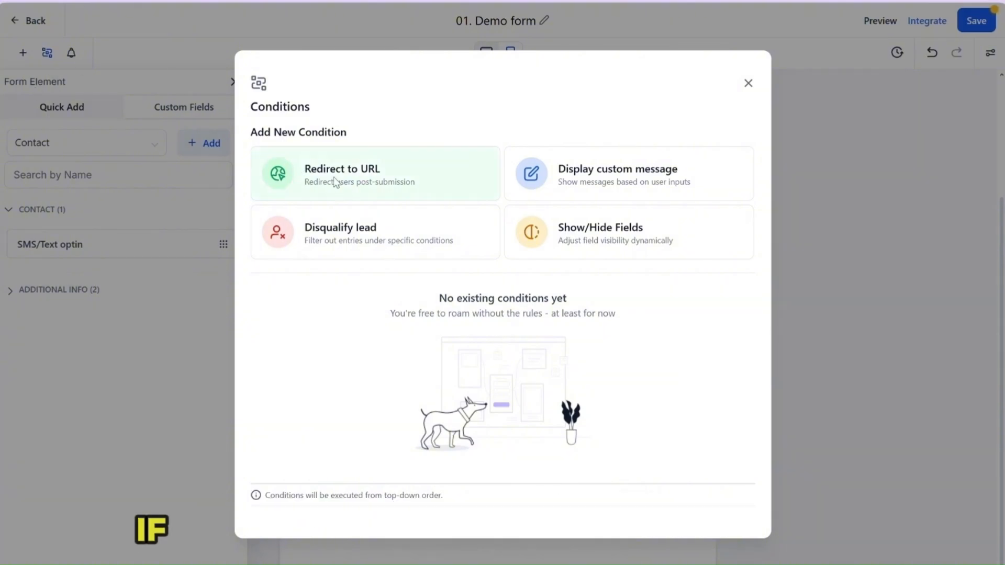
Add a Disqualify lead condition for when "Do you currently have clients ? How many?" is equal to "none, I am just starting out"
click(359, 244)
click(333, 195)
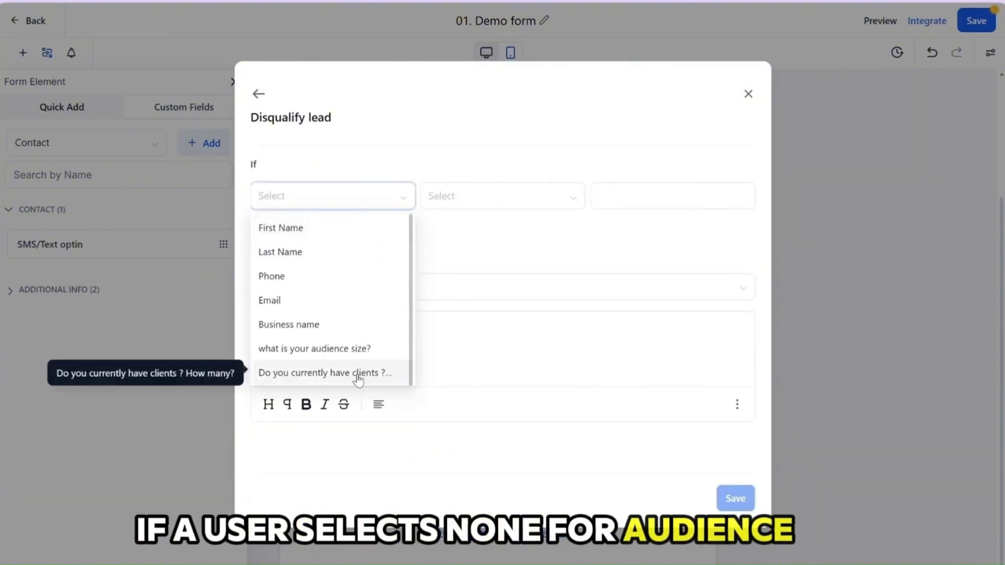
click(359, 379)
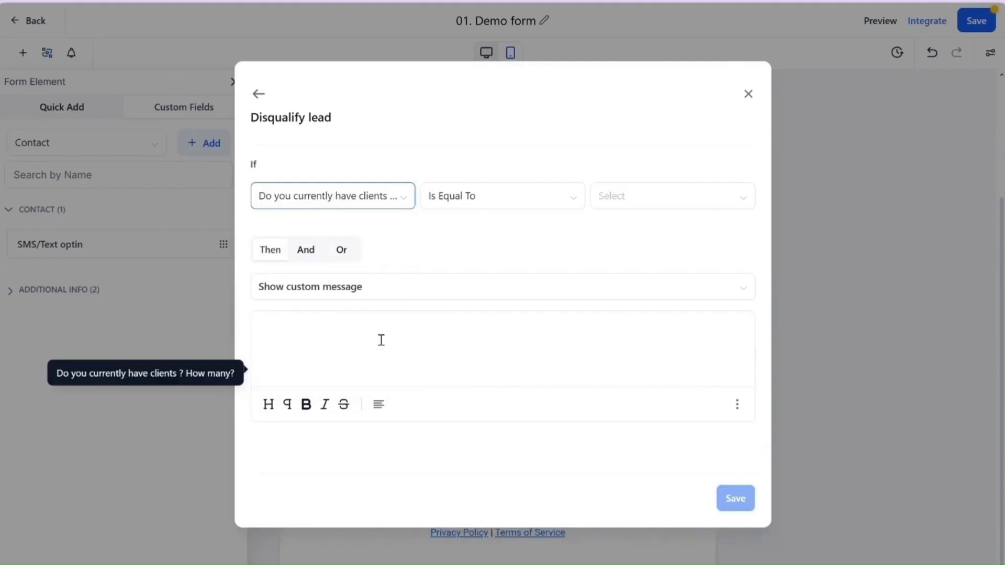
click(678, 202)
click(641, 227)
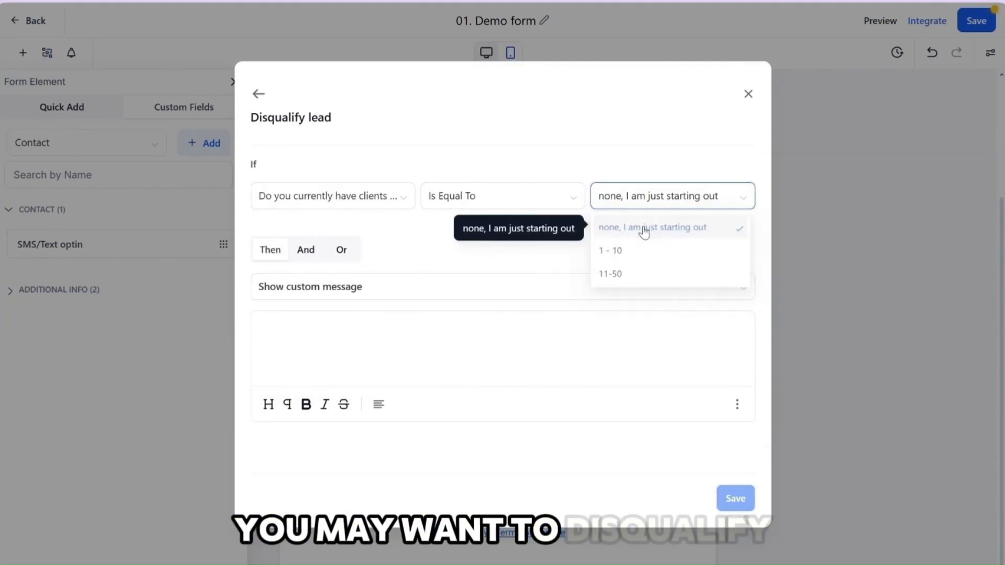
Have the condition show the message "Thank you we will be in touch shortly after review your application." and save it
click(417, 293)
click(406, 317)
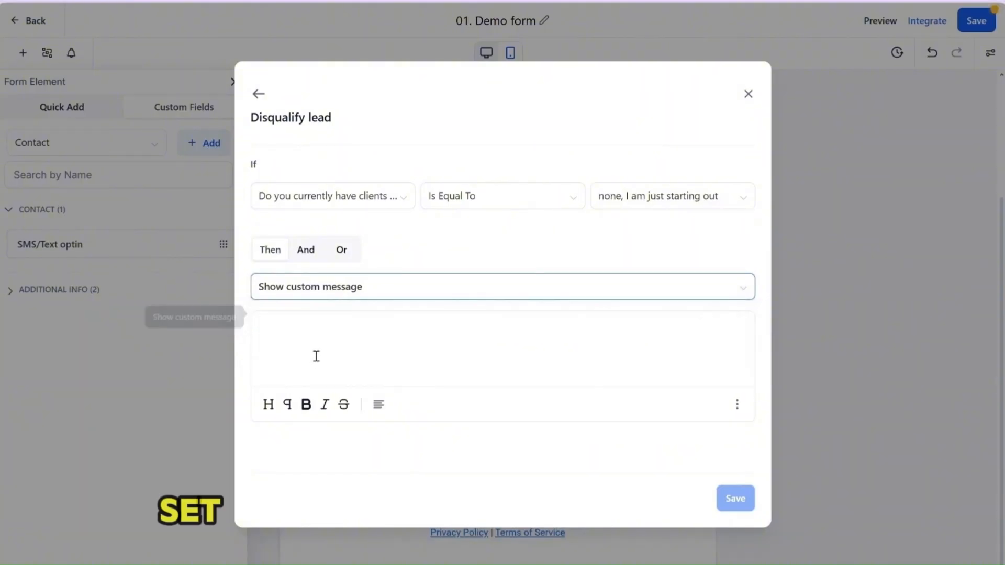
click(318, 331)
text(Thank you we will be in touch shortly after review your application.)
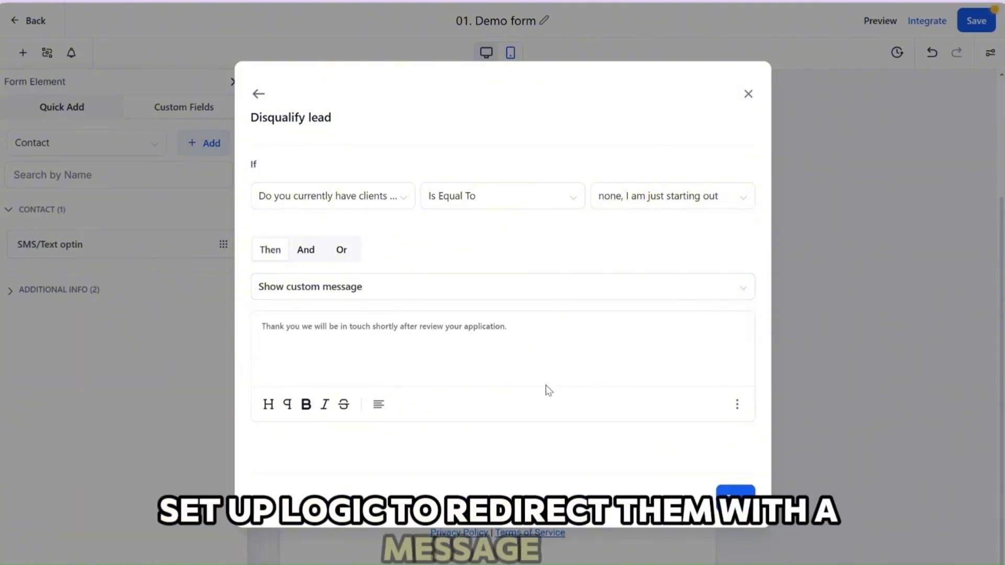
click(736, 499)
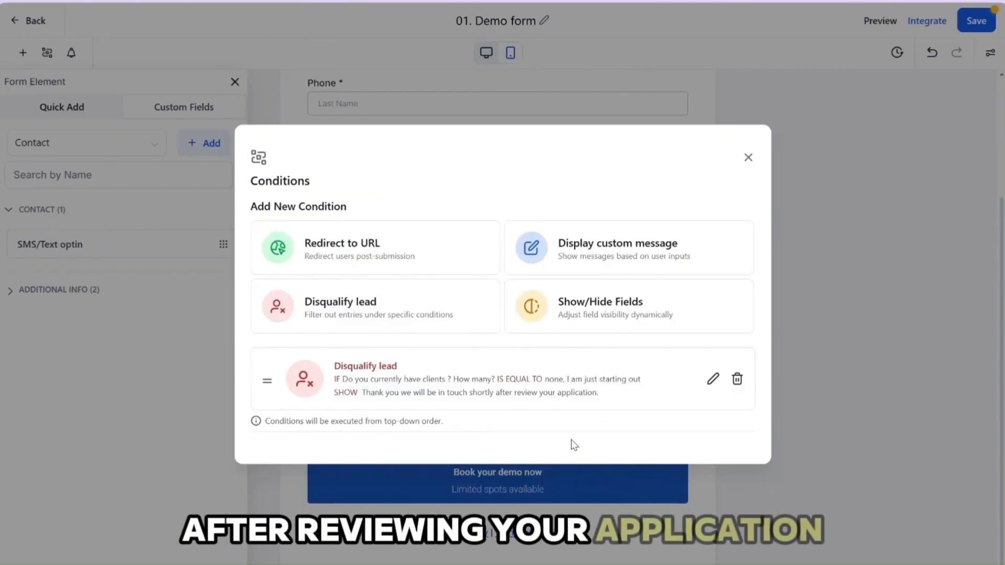
click(748, 158)
Try enabling the form's Email Notification to review its subject, recipient, reply-to and sender fields, and turn it off again
click(72, 55)
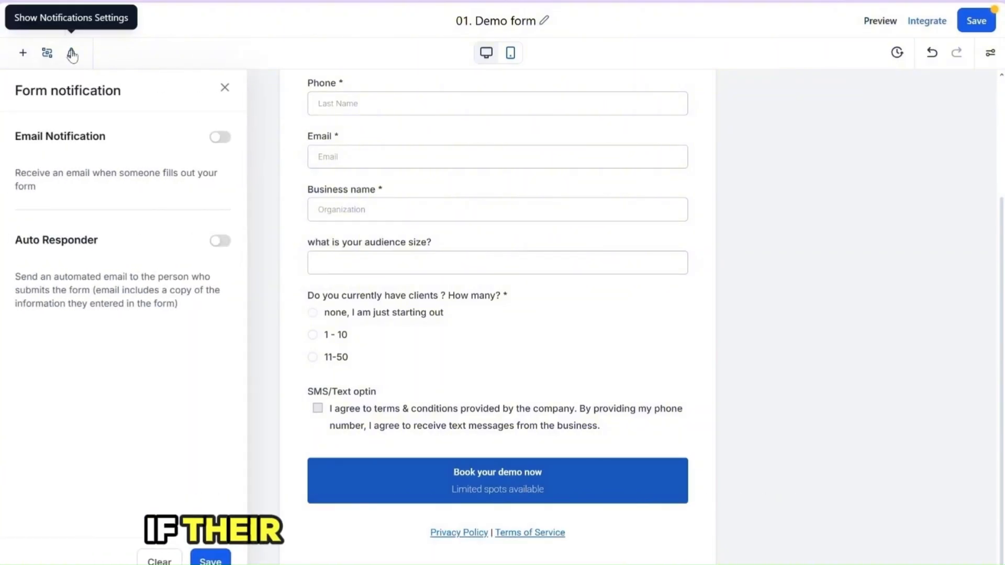
click(219, 137)
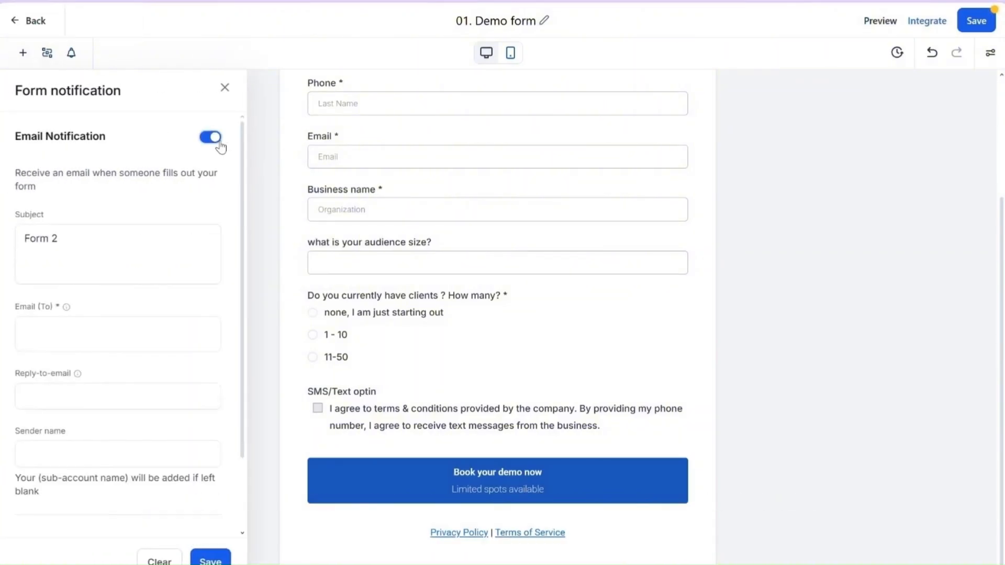
scroll(137, 245, down, 2)
click(72, 53)
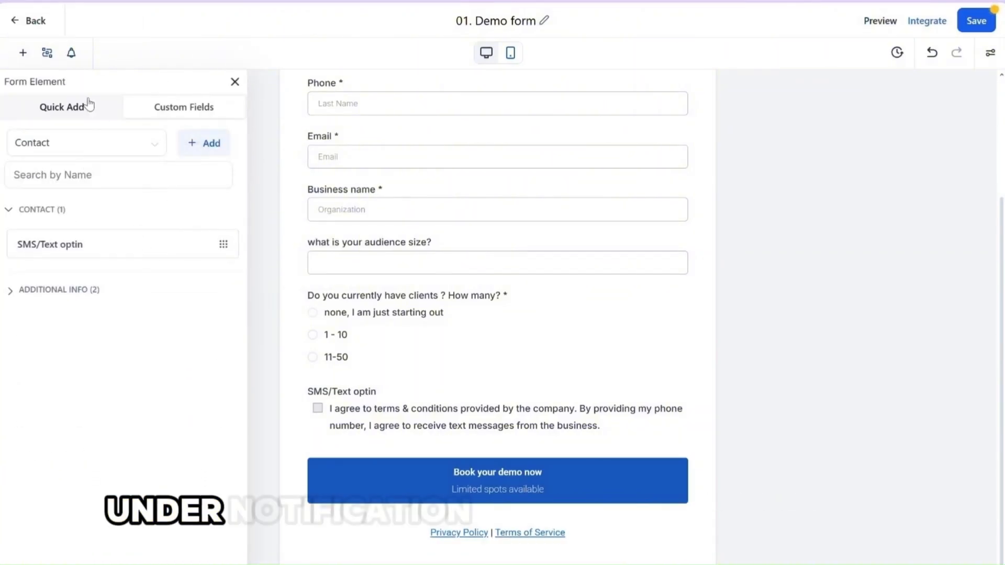
click(71, 53)
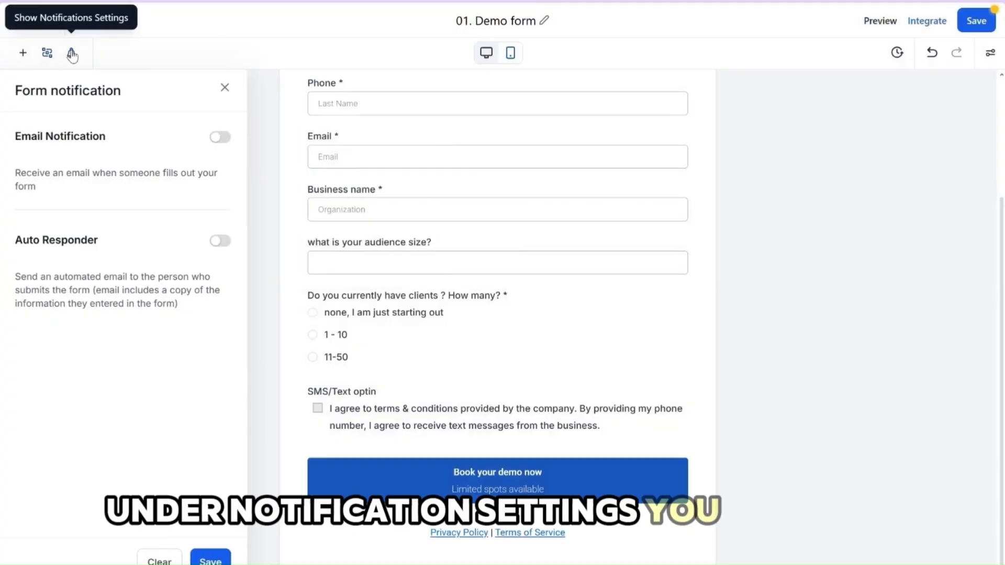
click(220, 139)
scroll(137, 244, down, 2)
scroll(139, 195, up, 2)
click(213, 138)
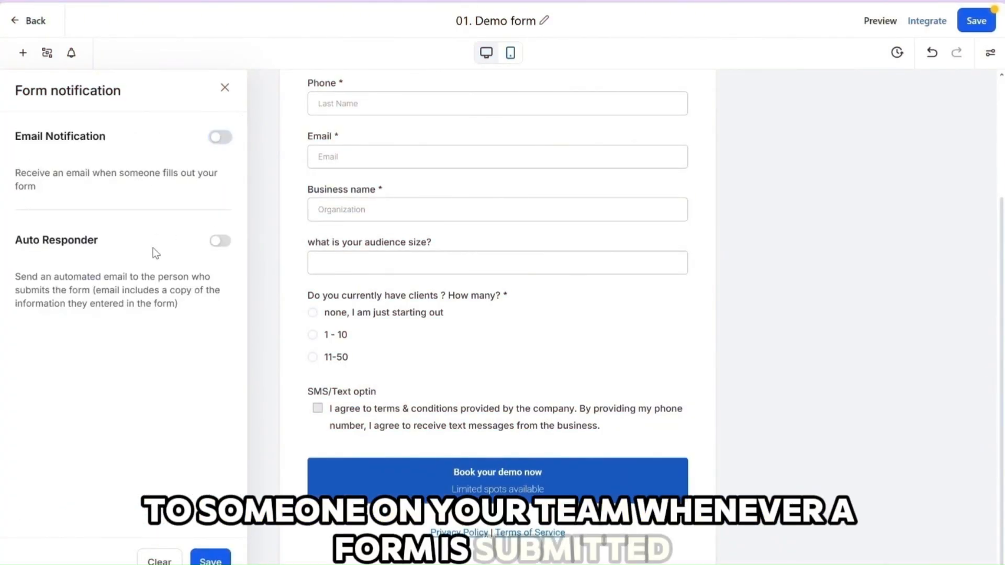
Try enabling the Auto Responder to review its email fields, turn it off again, and close the notification settings
click(212, 239)
scroll(169, 269, down, 2)
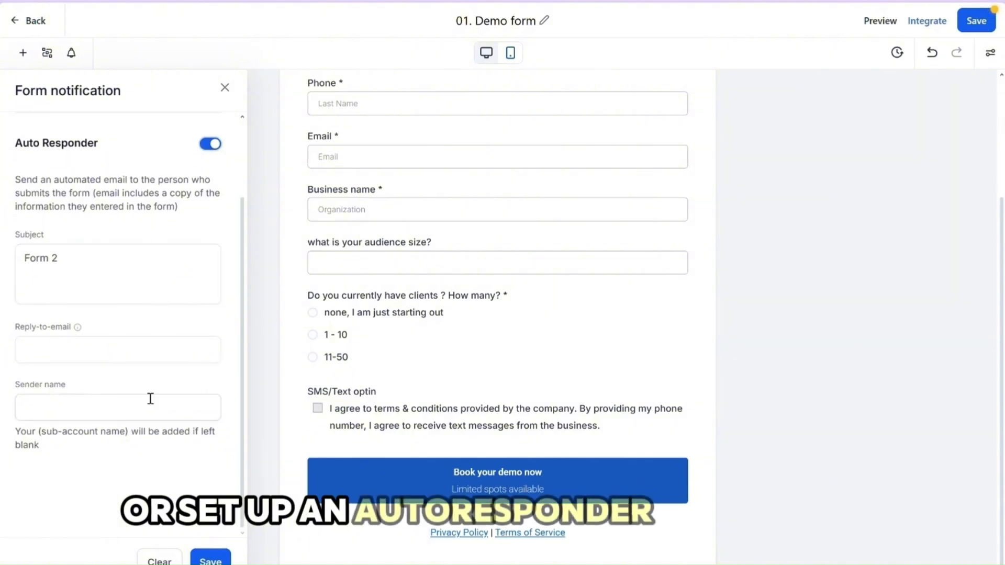
scroll(149, 398, up, 2)
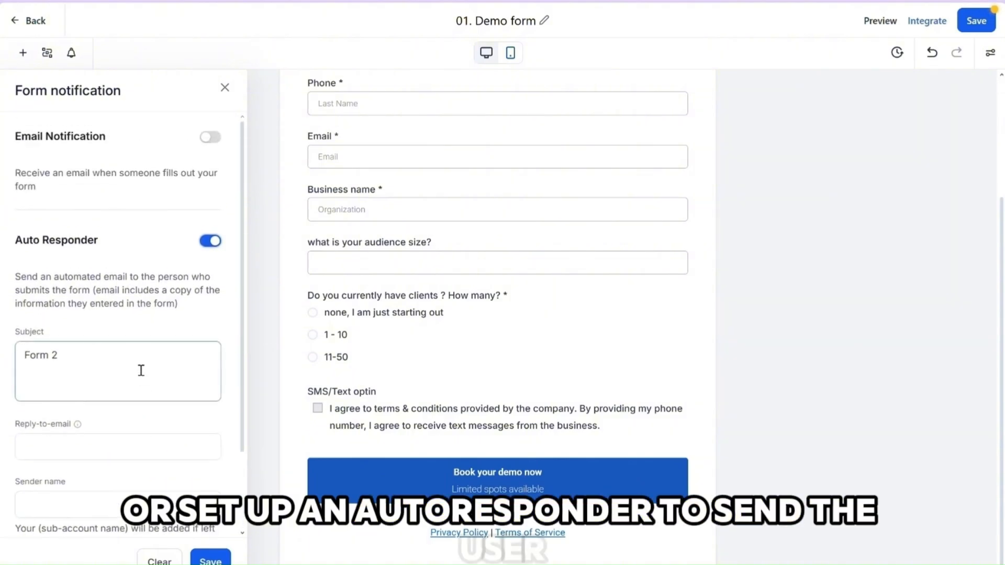
click(214, 245)
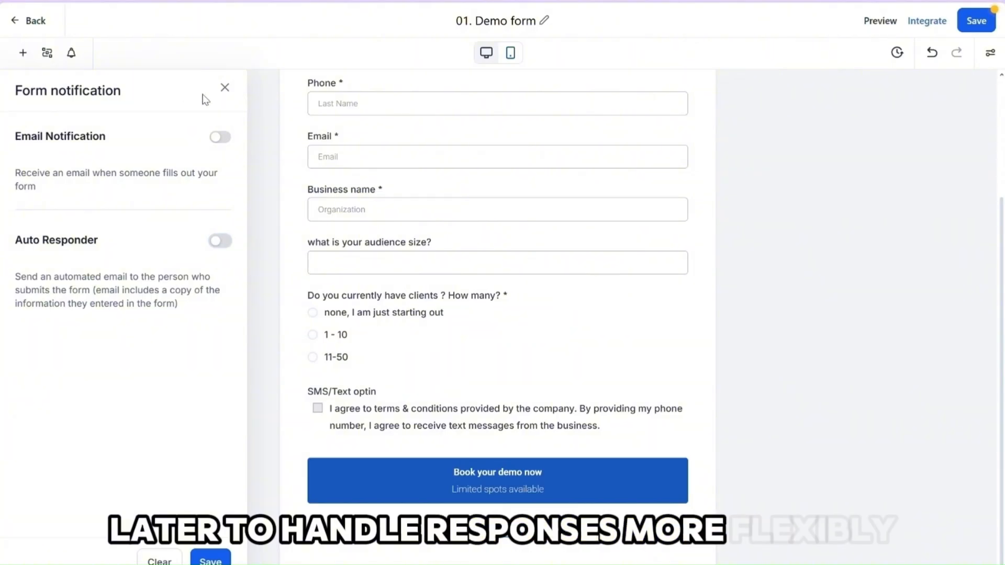
click(226, 88)
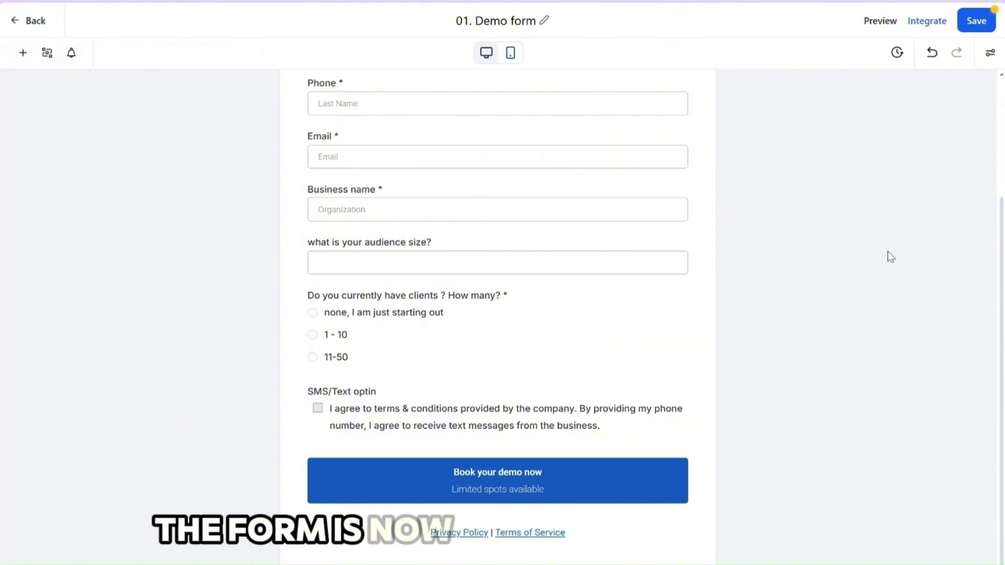
Save the form and open its styling settings
click(976, 21)
click(990, 52)
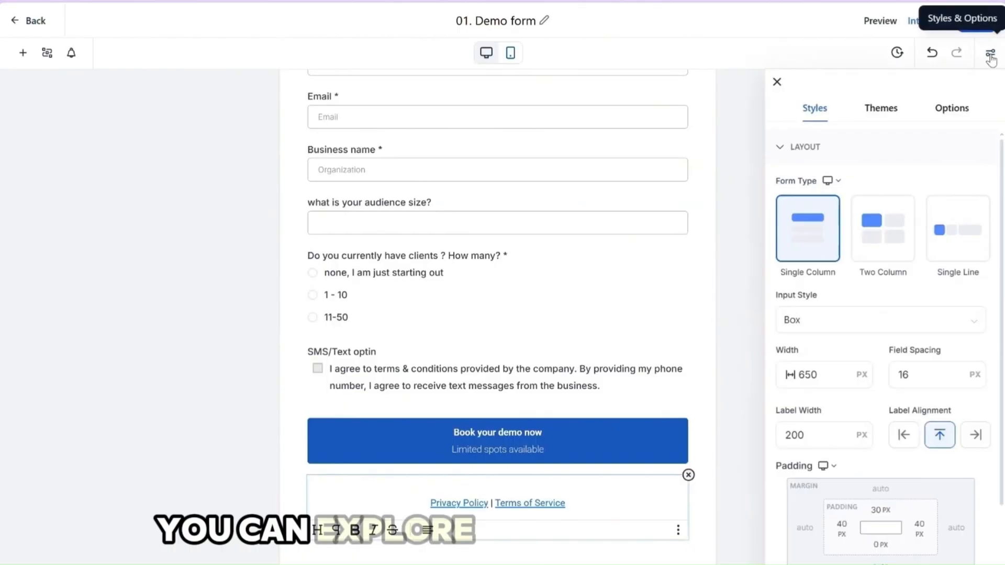
Try the Two Column and Single Line form types, return to Single Column, and keep Box as the input style
click(894, 232)
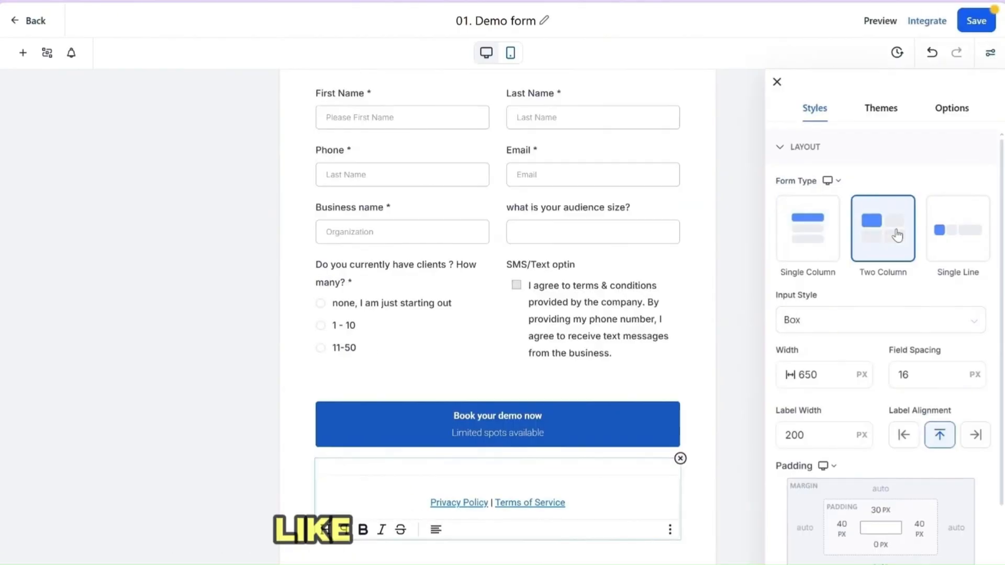
click(953, 231)
click(810, 242)
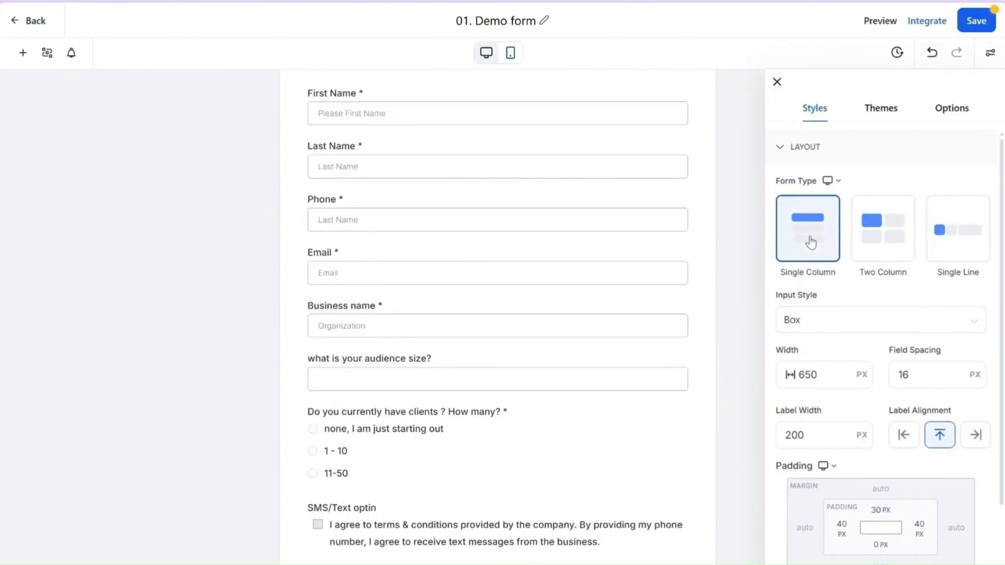
click(845, 319)
click(841, 351)
Examine the form's layout and miscellaneous style settings, and browse the premade themes
scroll(841, 408, down, 3)
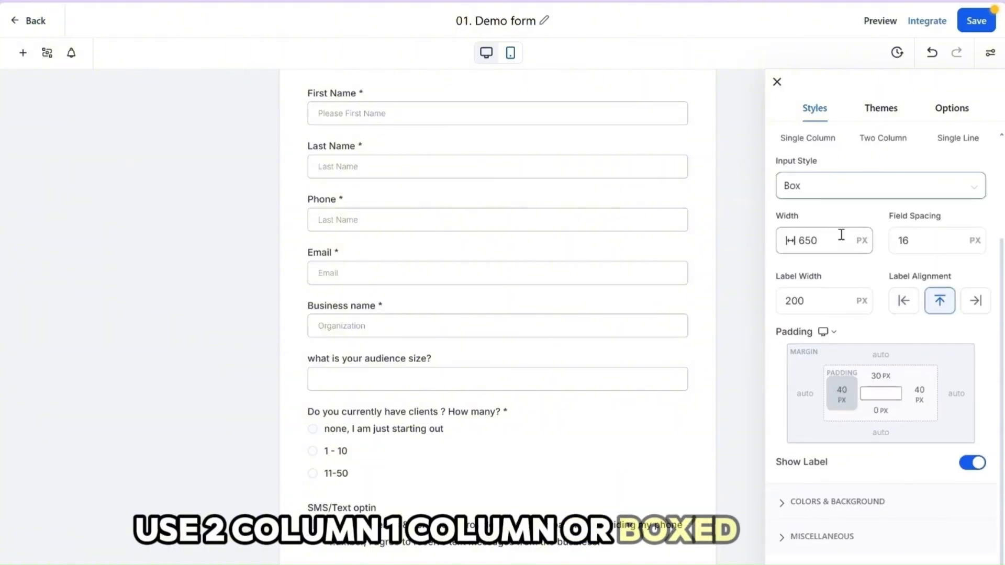
click(787, 484)
click(788, 523)
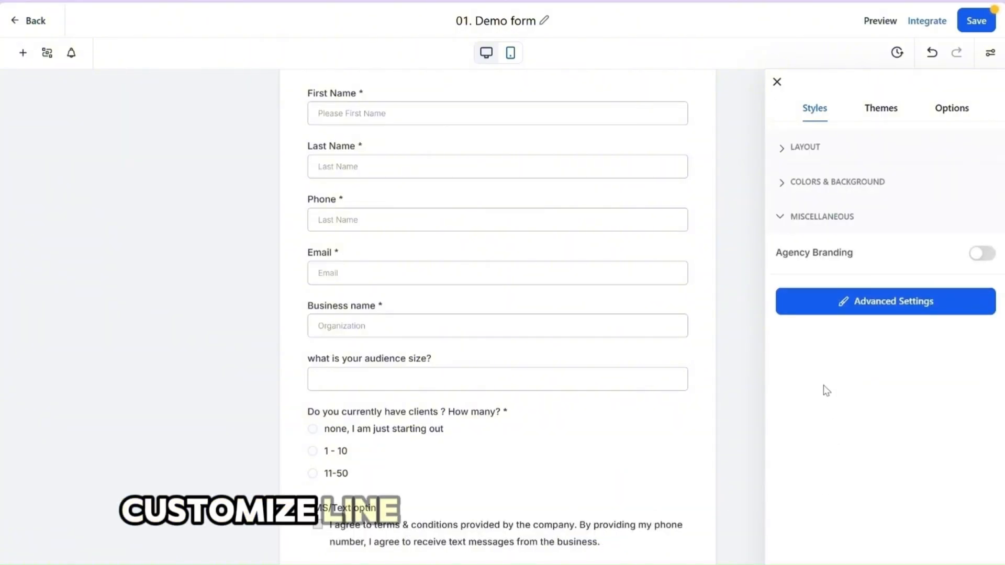
click(783, 220)
click(783, 149)
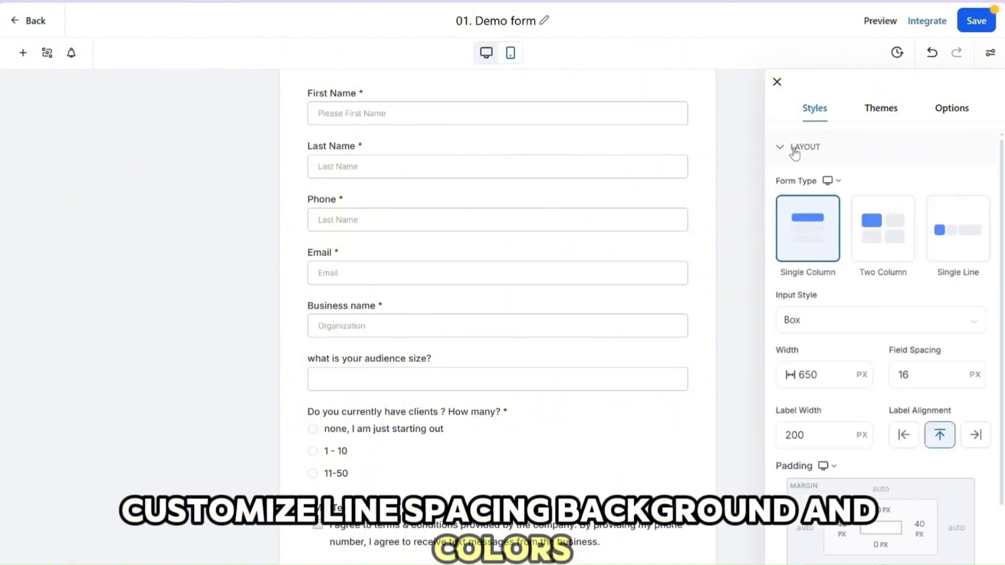
click(882, 105)
scroll(898, 331, down, 5)
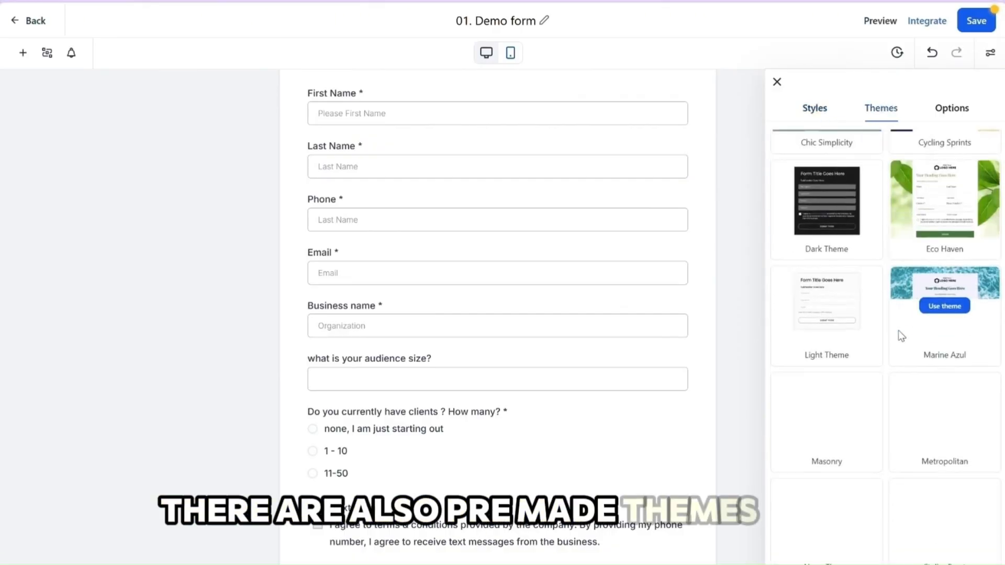
scroll(890, 332, up, 4)
scroll(874, 340, up, 1)
scroll(877, 338, down, 4)
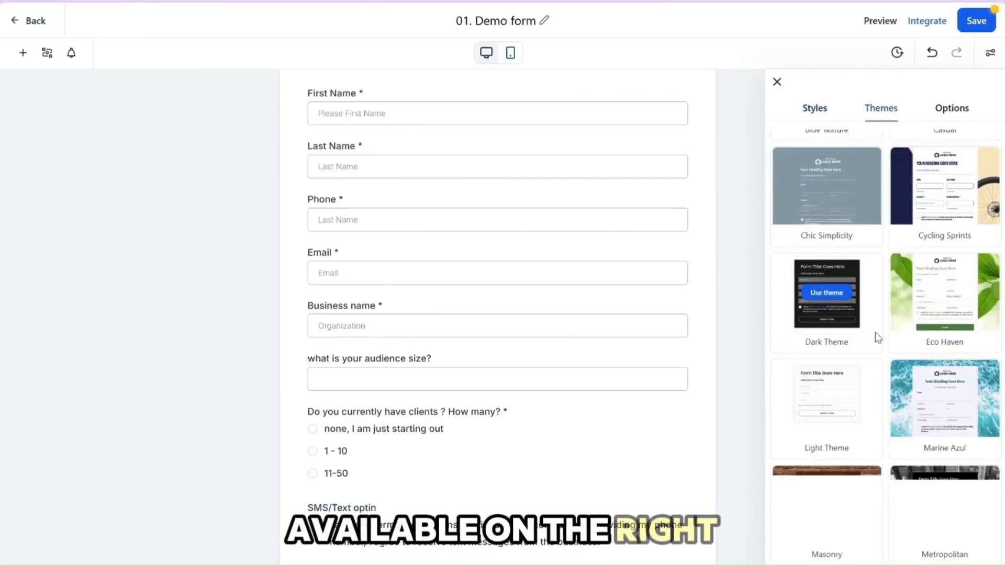
Examine the form's on-submit action, Facebook Pixel ID, Facebook Pixel events and general form settings
click(952, 110)
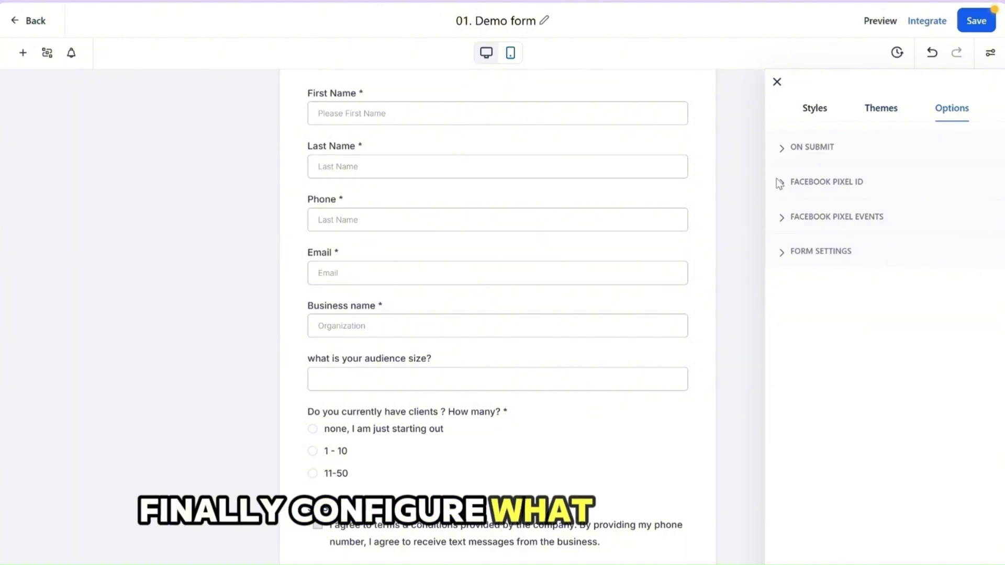
click(783, 151)
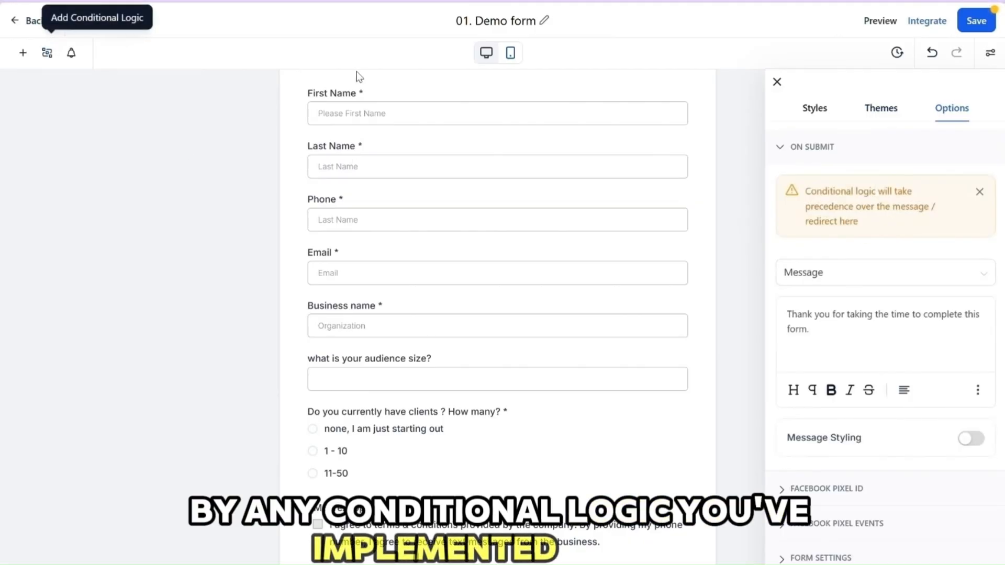
click(834, 272)
click(874, 327)
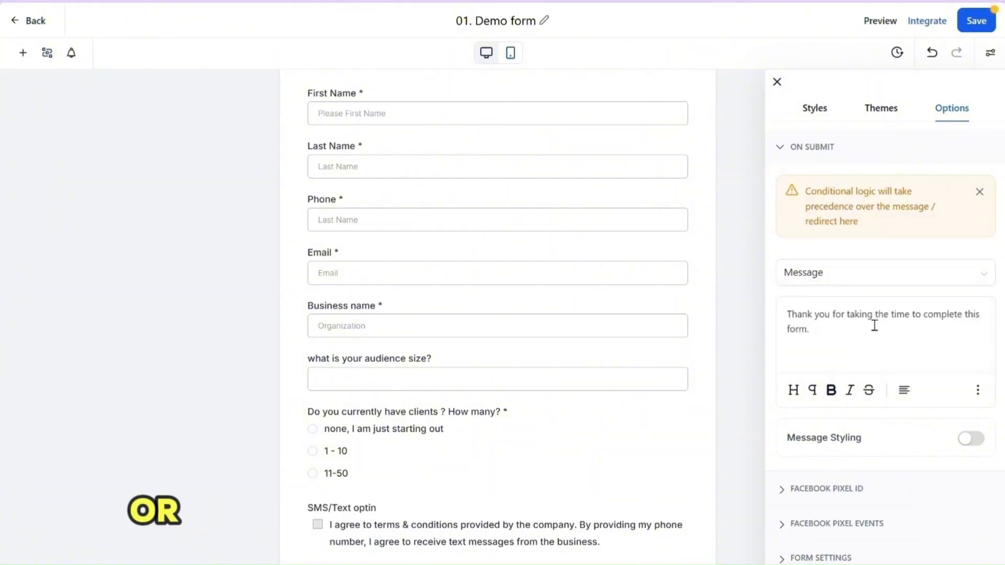
click(785, 149)
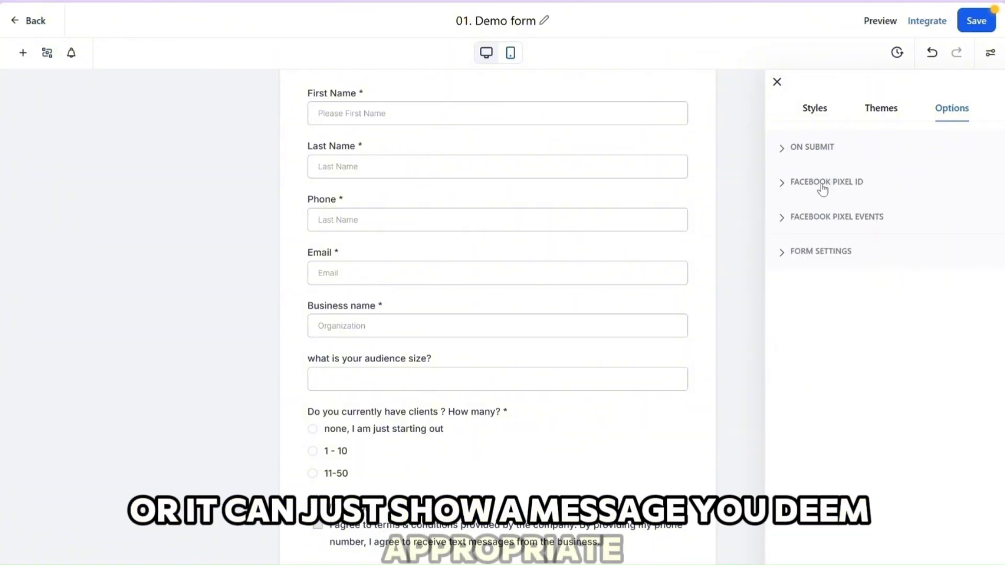
click(784, 187)
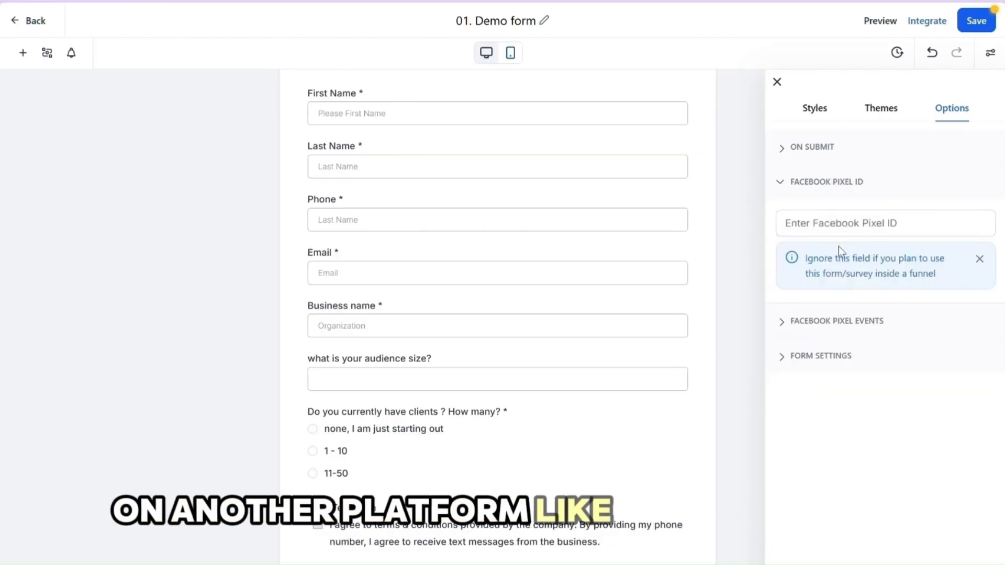
click(785, 321)
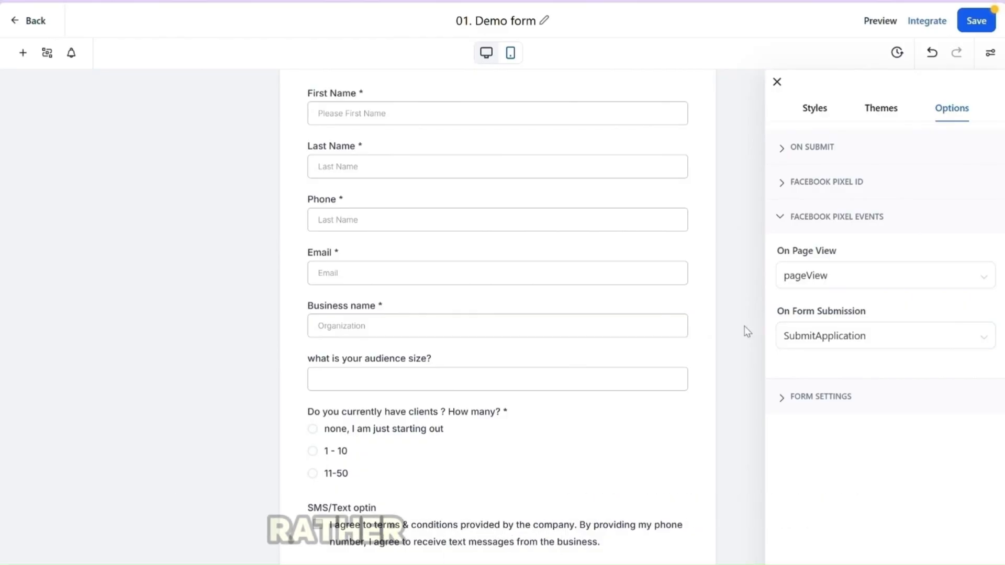
click(787, 400)
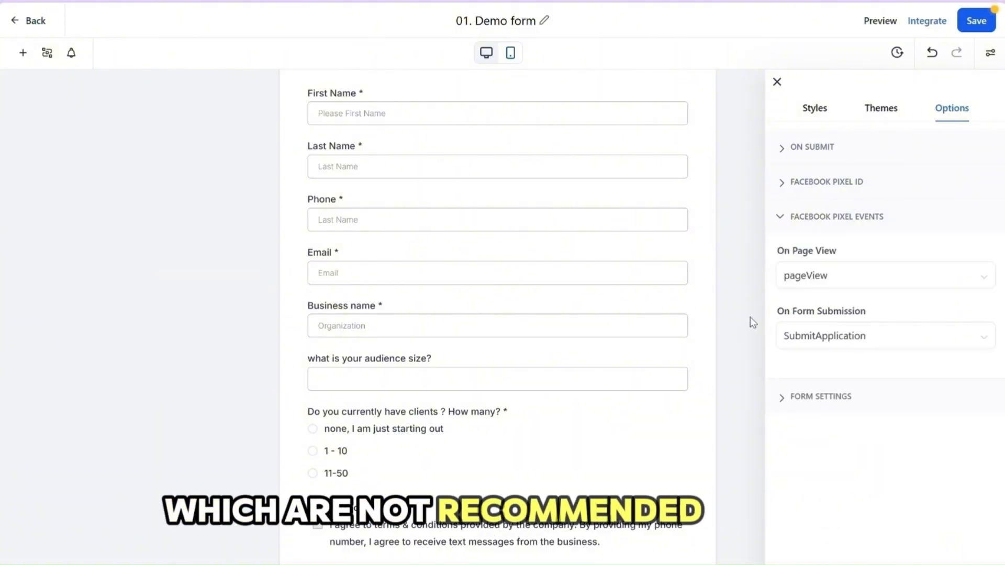
click(784, 399)
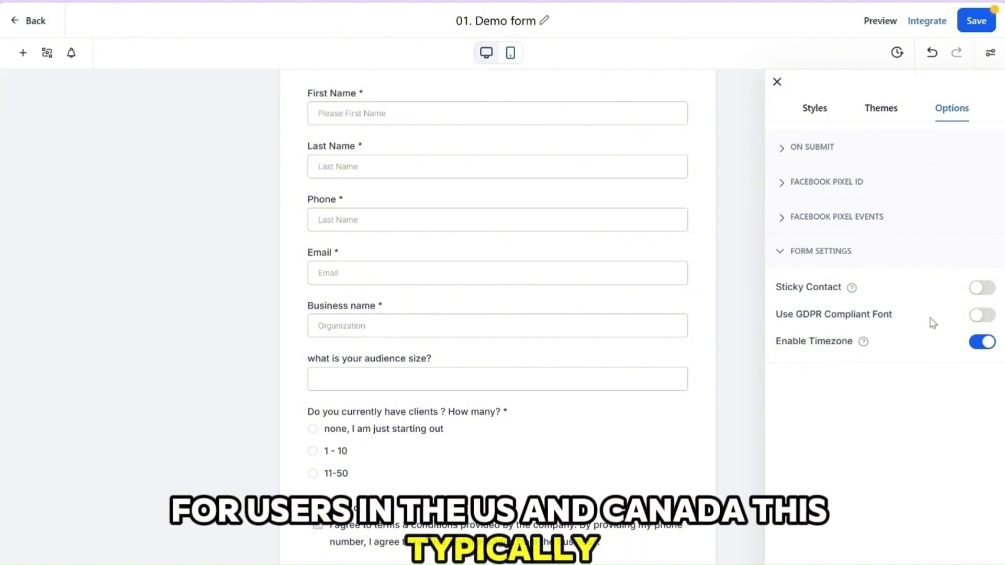
Save the finished form and preview it
click(974, 26)
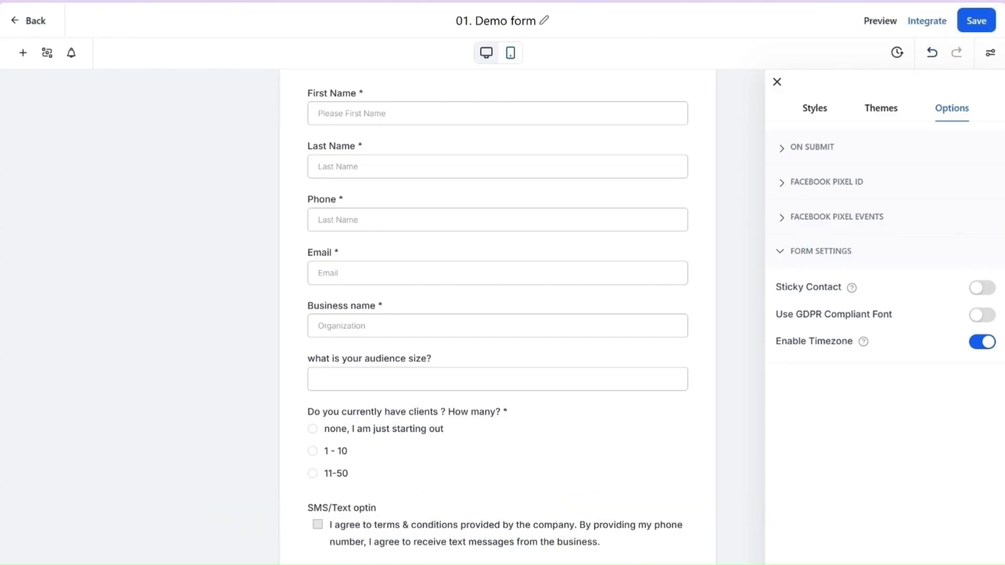
click(880, 22)
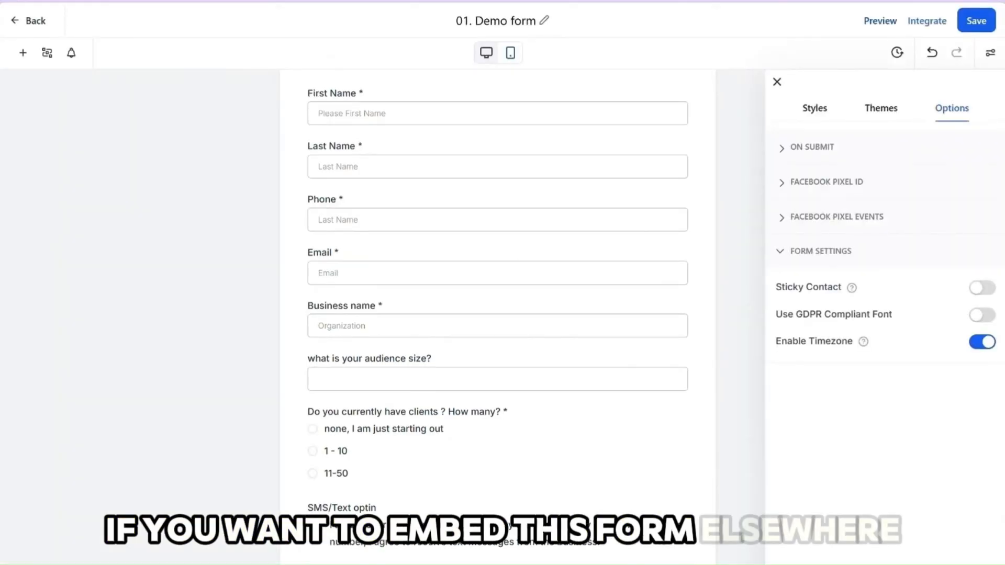
Copy the form's link from its integration options and open it in a new browser tab to check the live form
click(926, 22)
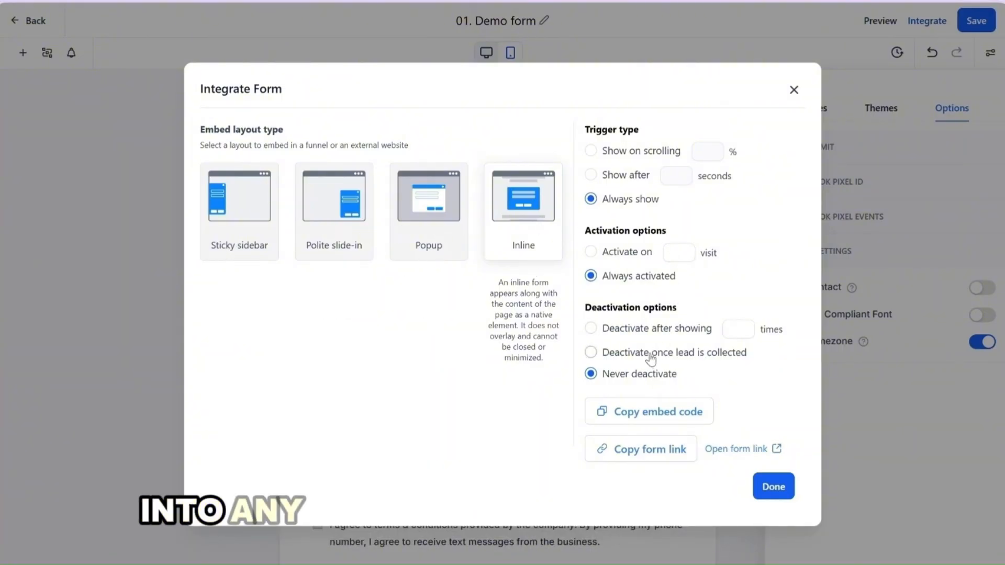
click(618, 460)
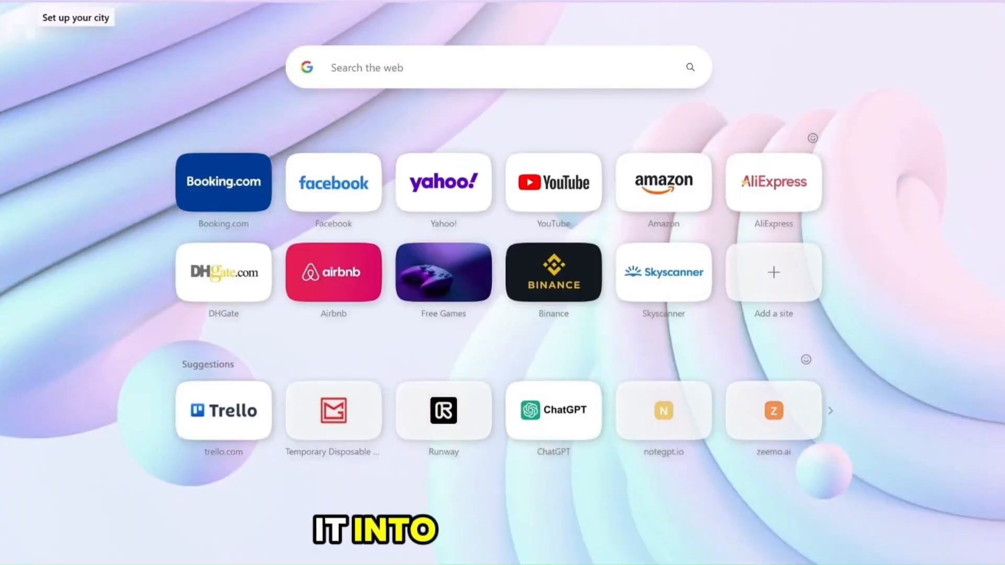
right_click(296, 58)
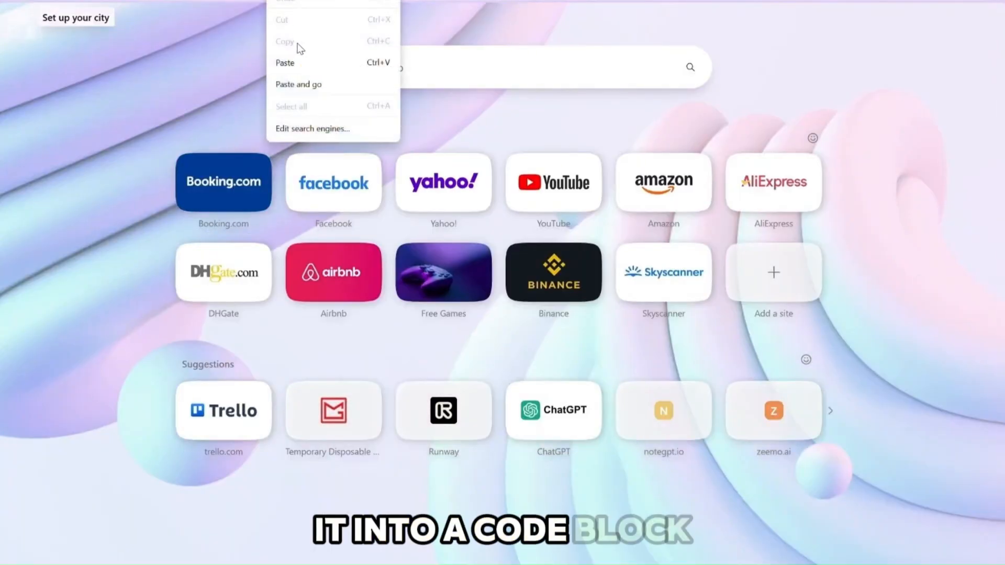
key(Escape)
key(ctrl+v)
key(Return)
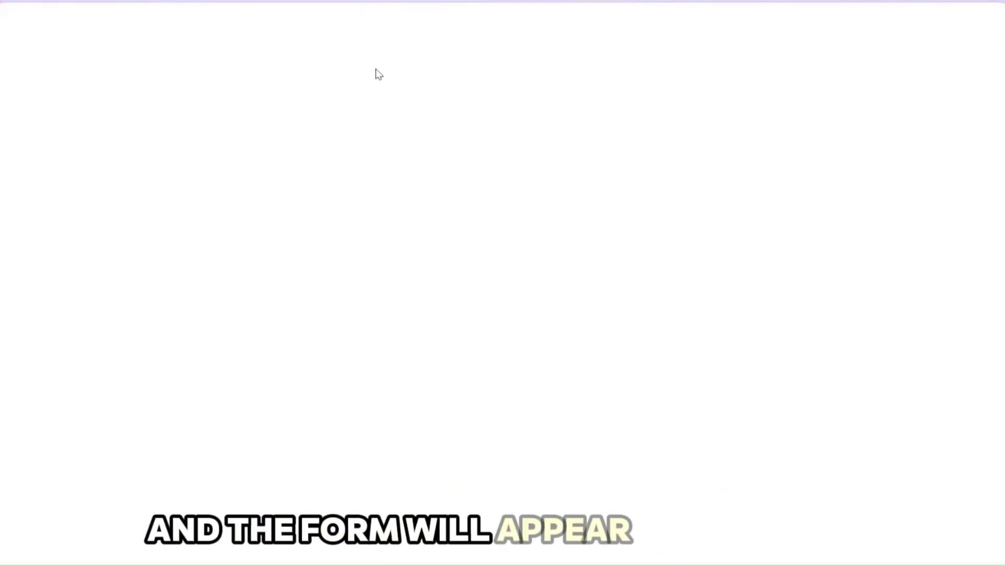
scroll(437, 274, down, 1)
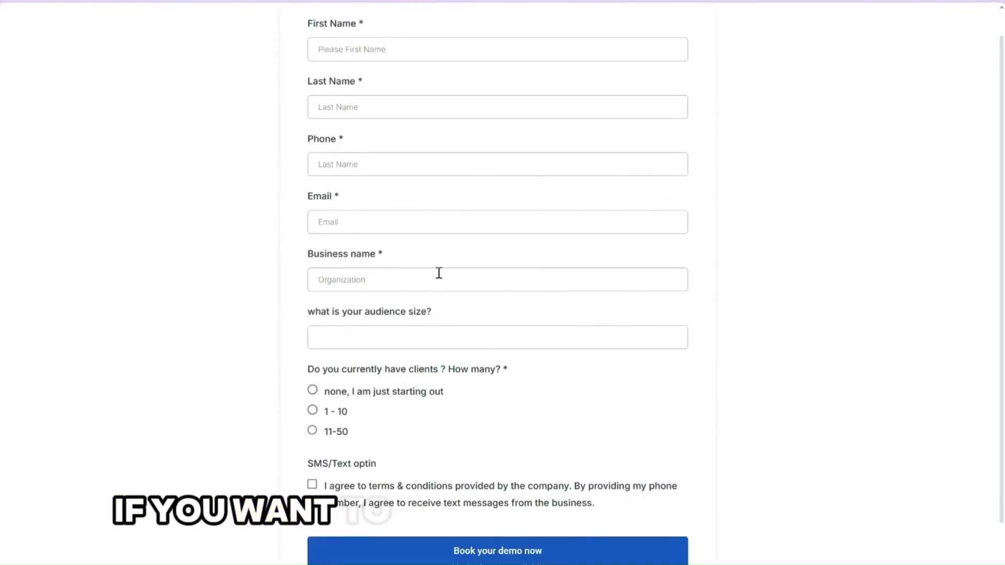
scroll(439, 271, up, 1)
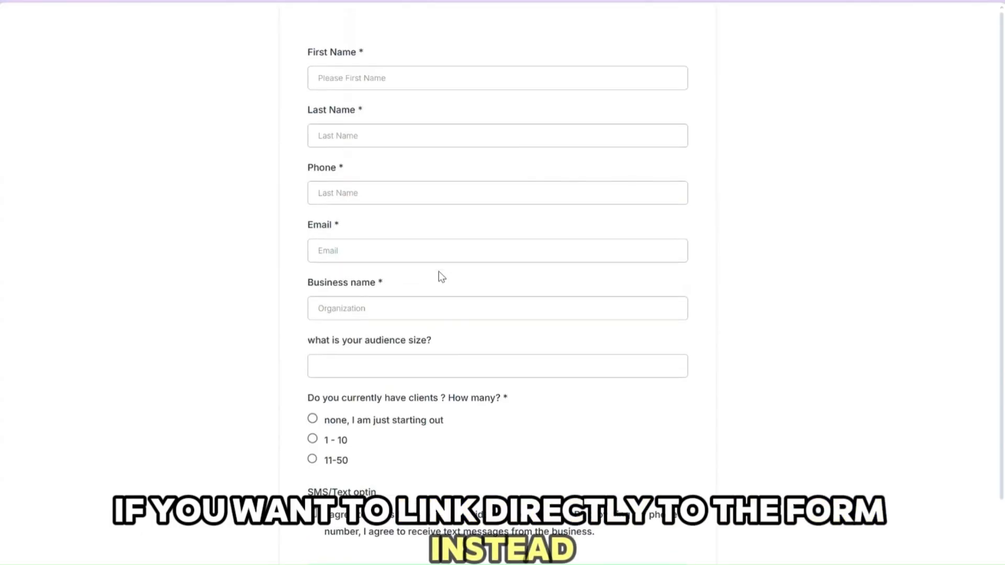